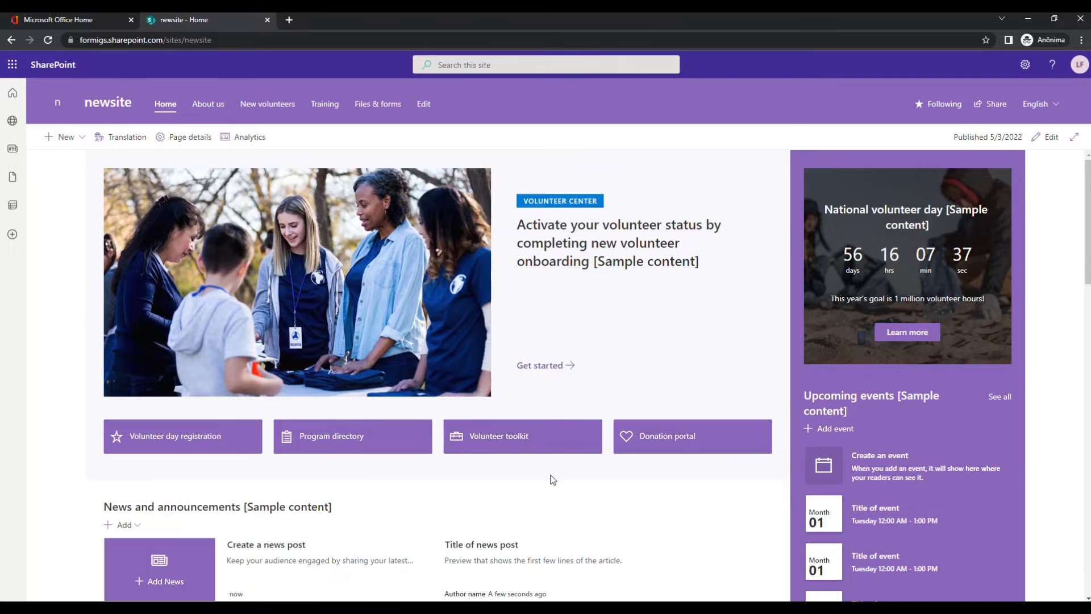
Create a new site page from the Blank template, dismissing the welcome and guided tour prompts.
scroll(553, 479, down, 5)
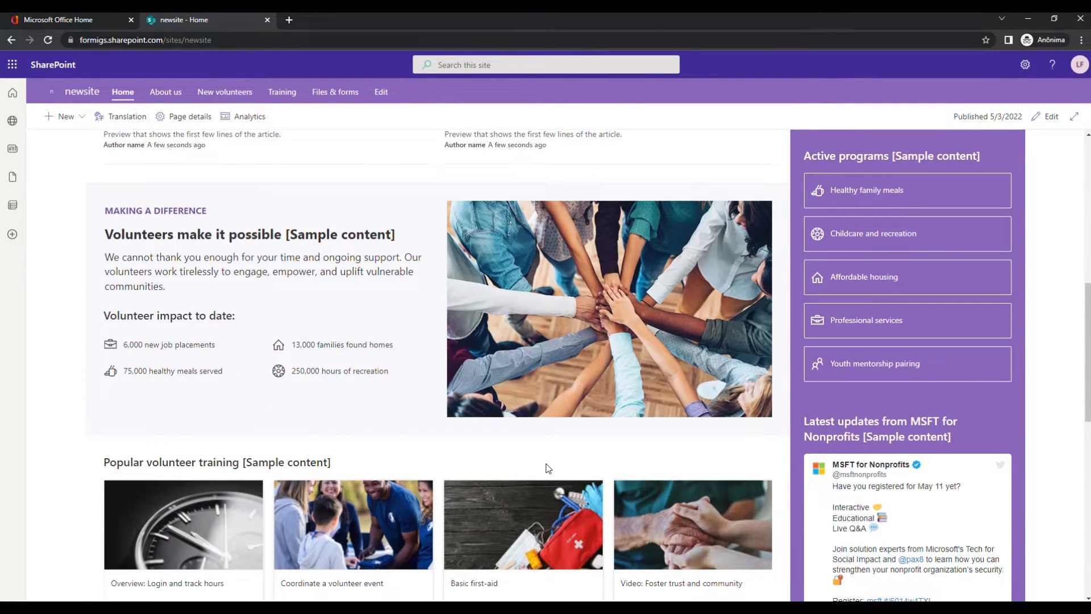
scroll(548, 469, up, 9)
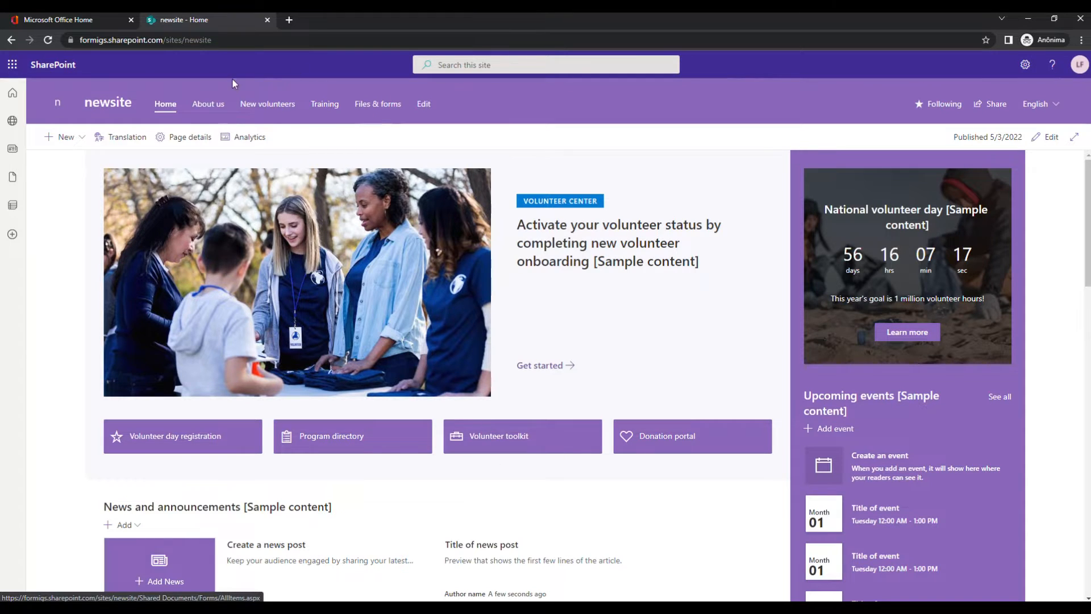
click(85, 138)
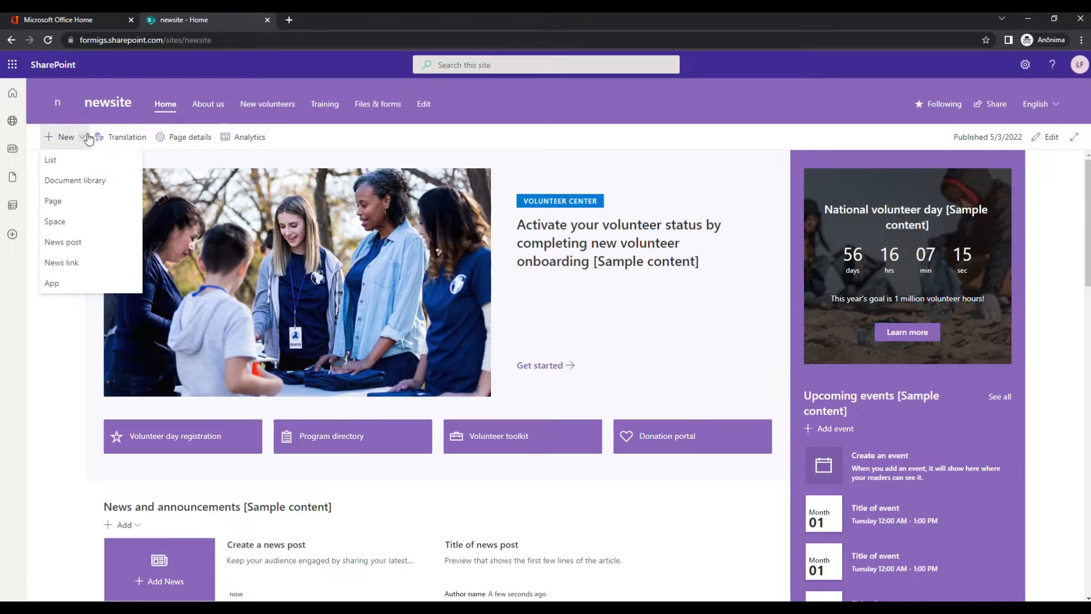
click(66, 207)
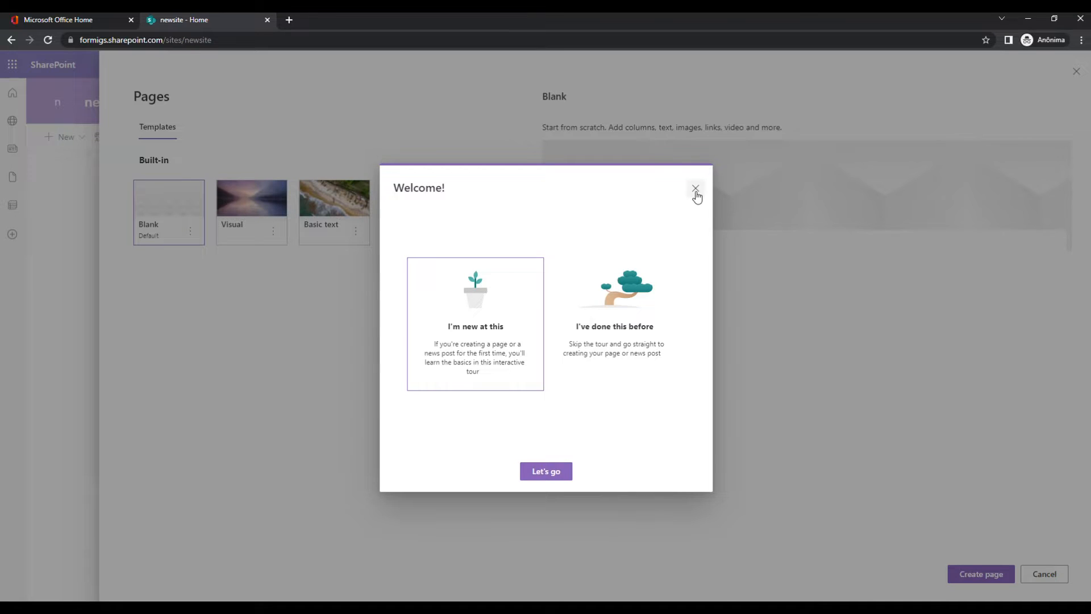
click(695, 189)
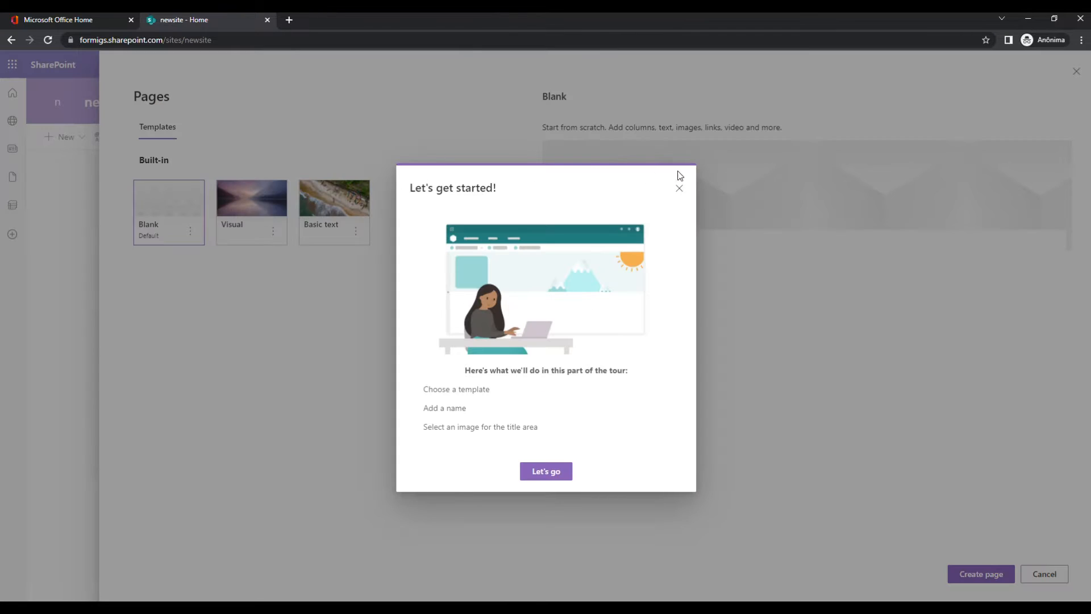
click(680, 188)
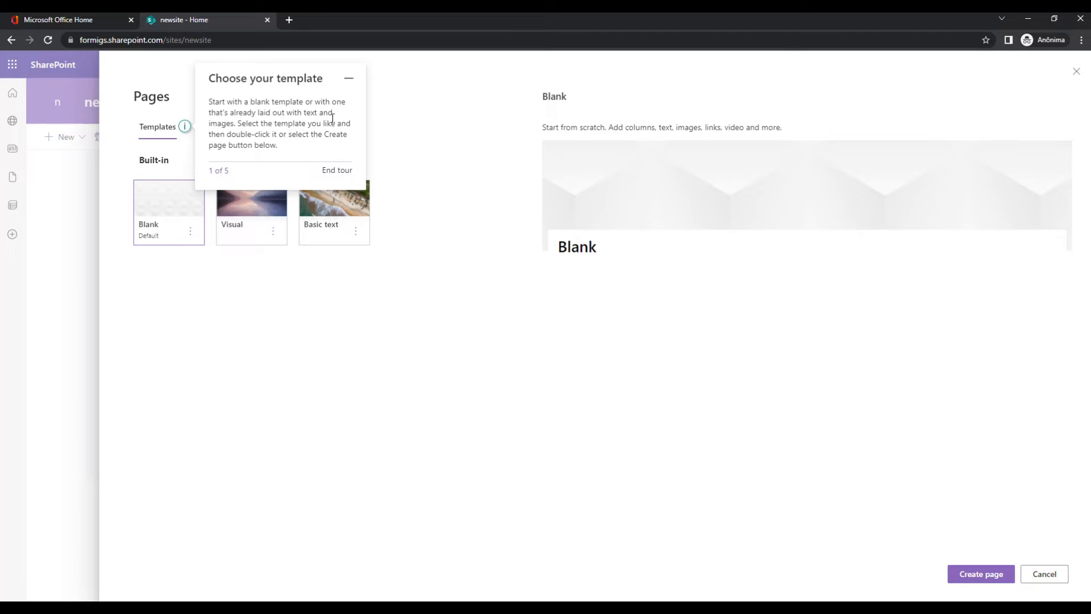
click(349, 79)
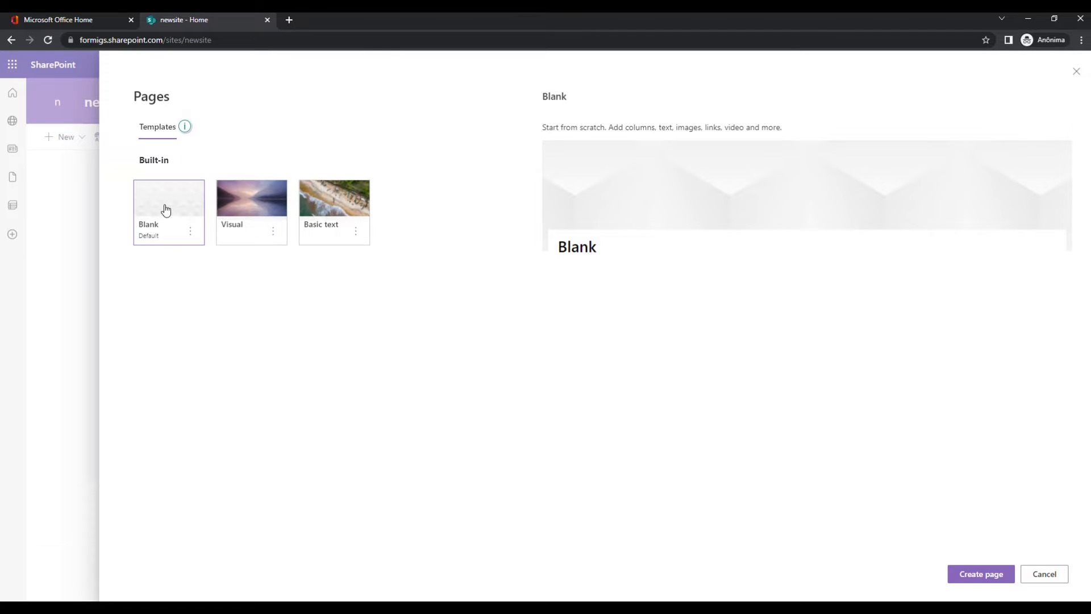
click(986, 575)
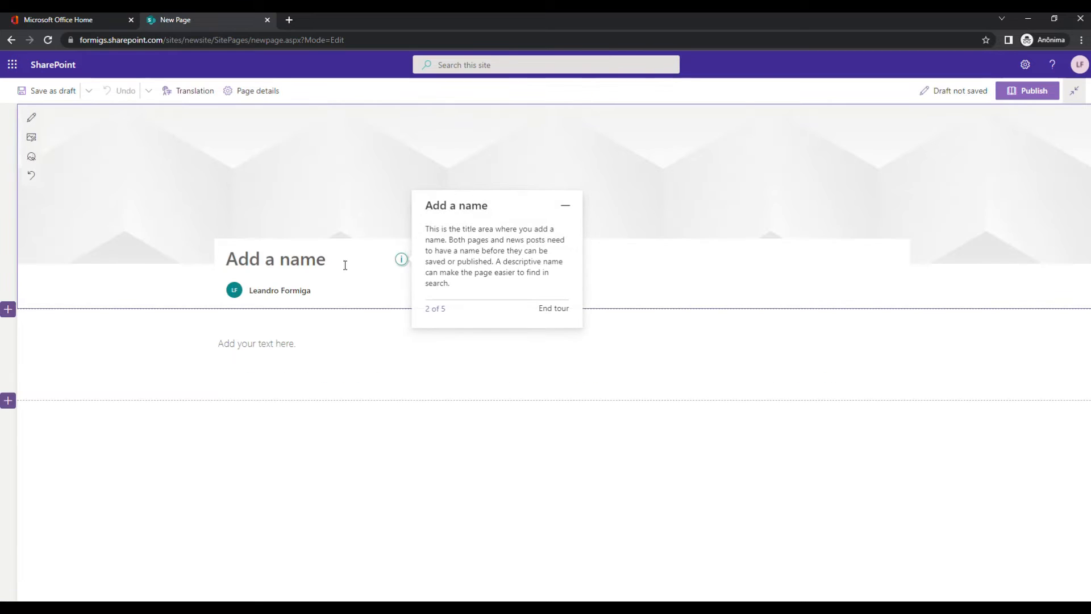
Title the new page "Files" and remove the author from its title area.
click(563, 210)
click(273, 291)
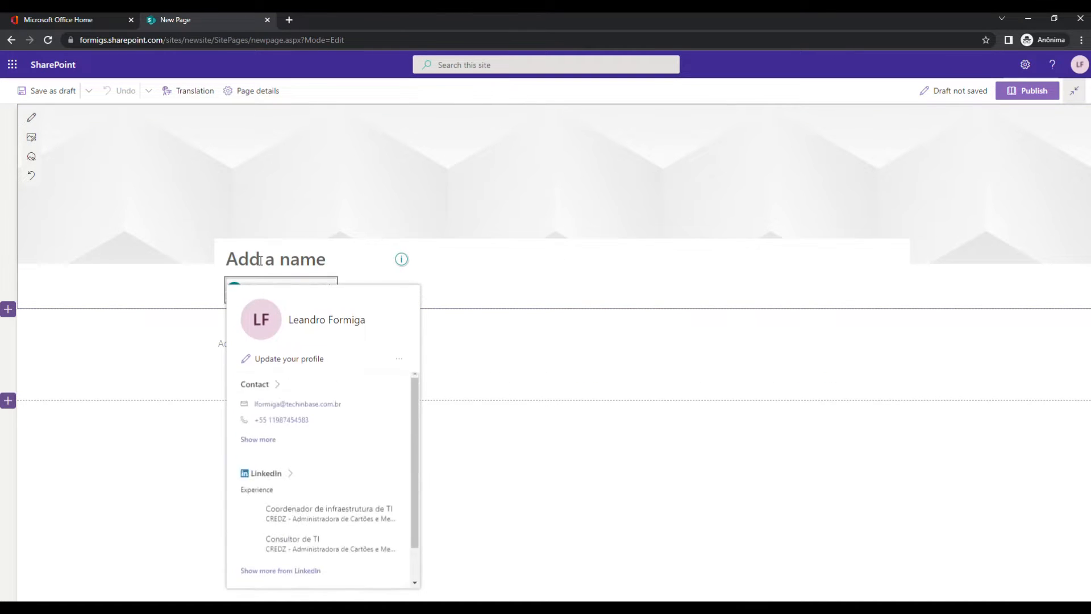
click(259, 250)
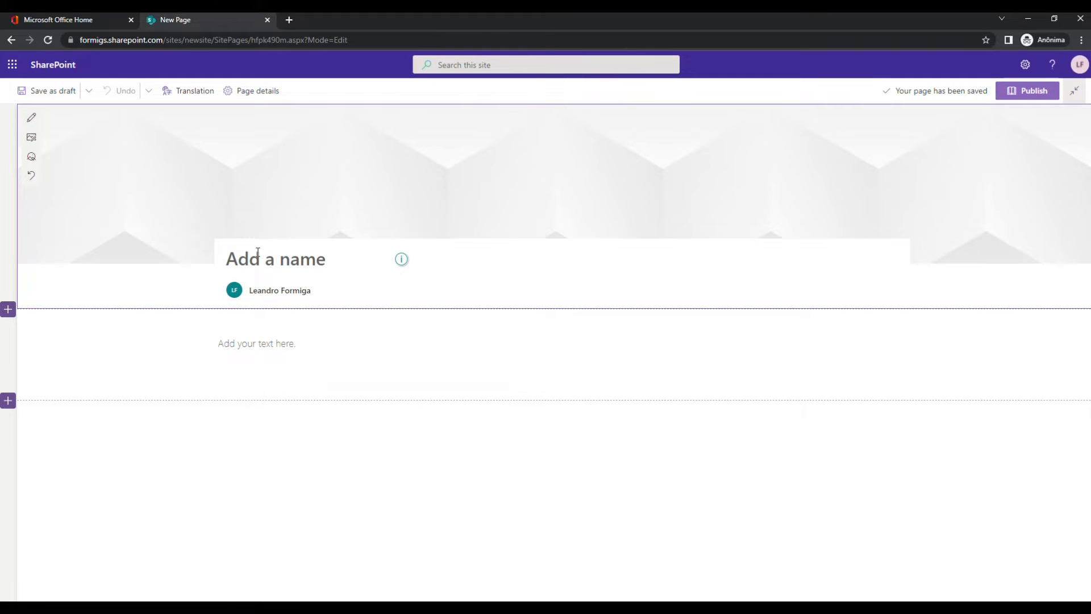
text(files)
key(BackSpace)
key(BackSpace)
key(BackSpace)
key(BackSpace)
key(BackSpace)
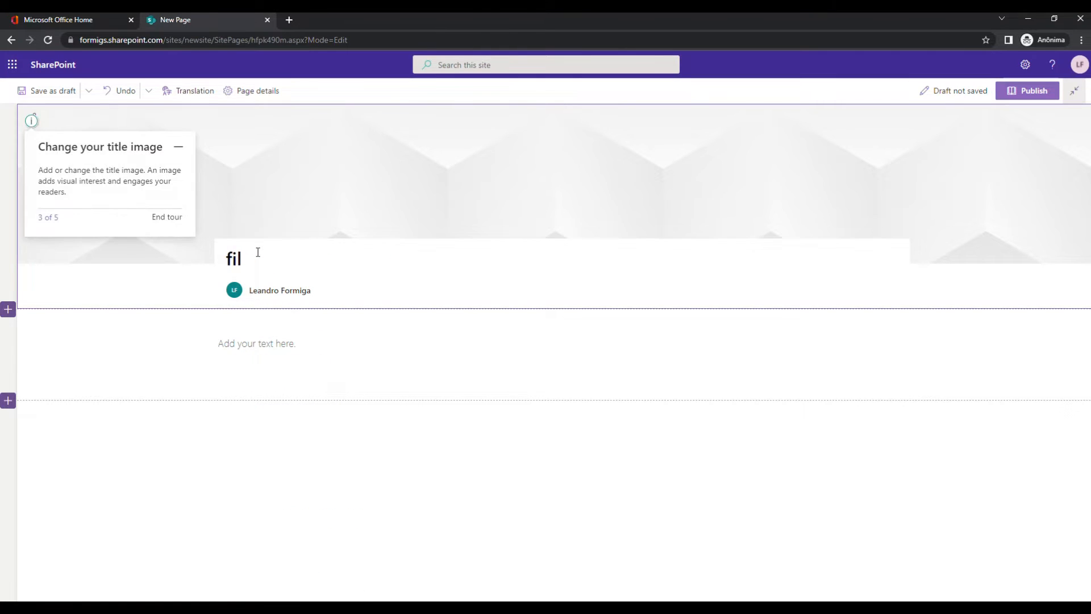
text(Files)
click(327, 289)
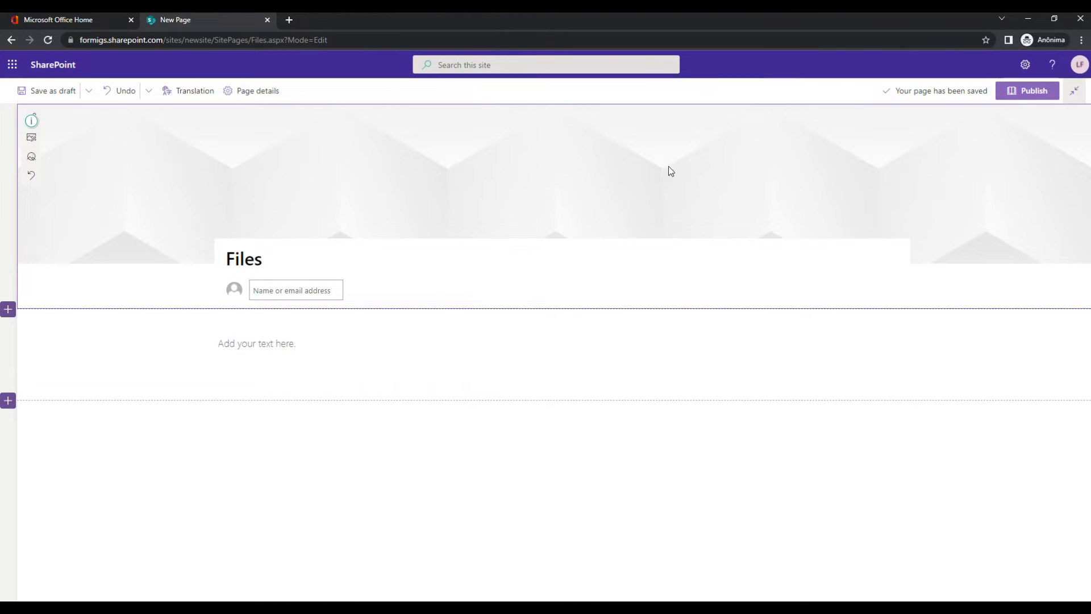
Open the Google home page in a new browser tab.
click(288, 20)
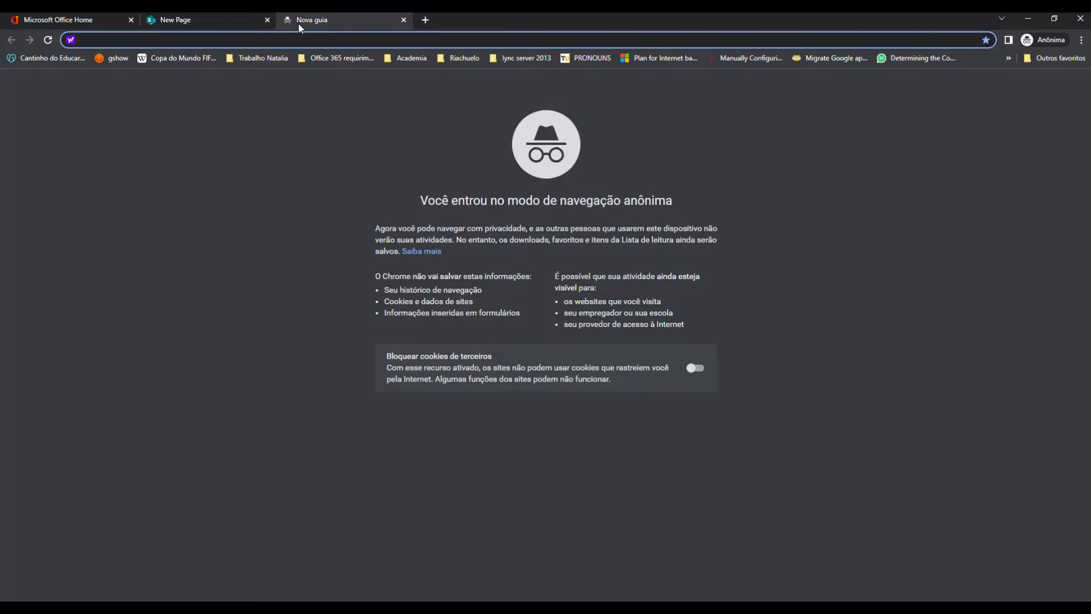
text(w)
key(BackSpace)
key(BackSpace)
text(www.g)
key(Return)
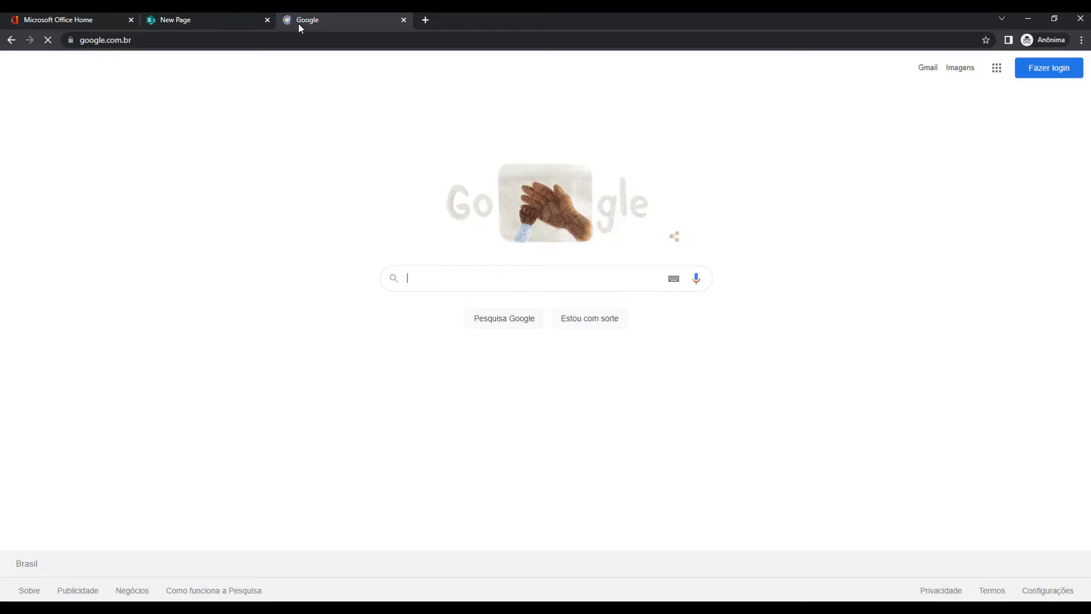
Search Google for "banner file" and look through the image results.
text(f)
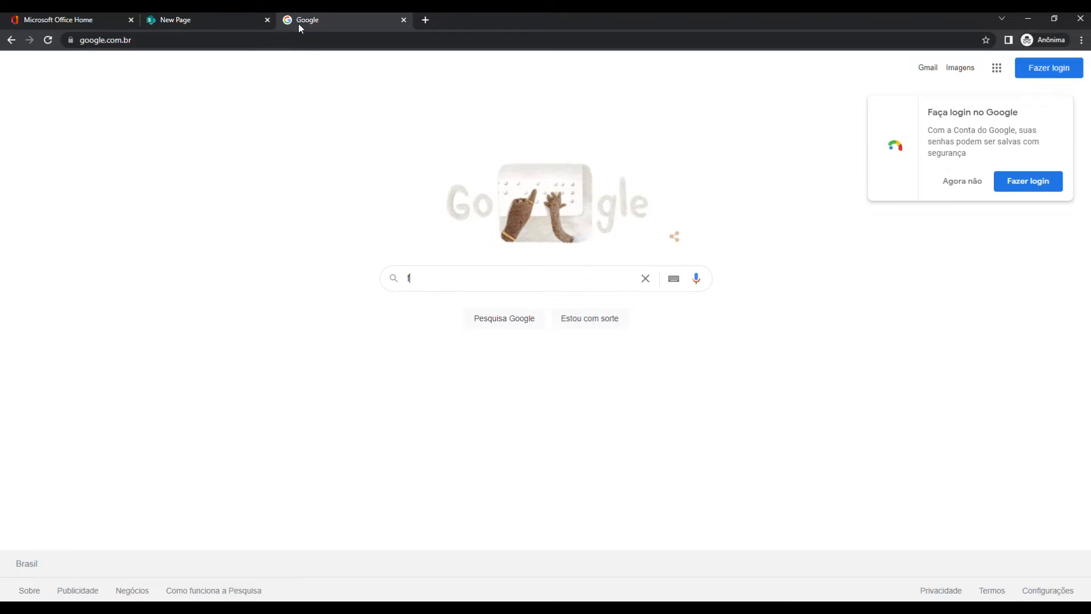
text(ile banner)
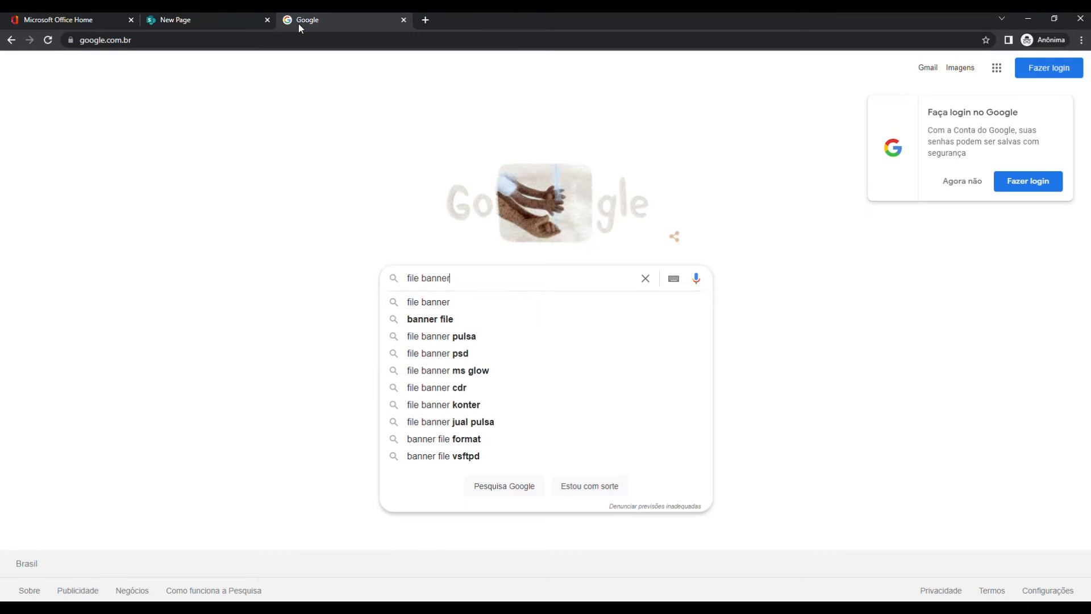
click(427, 317)
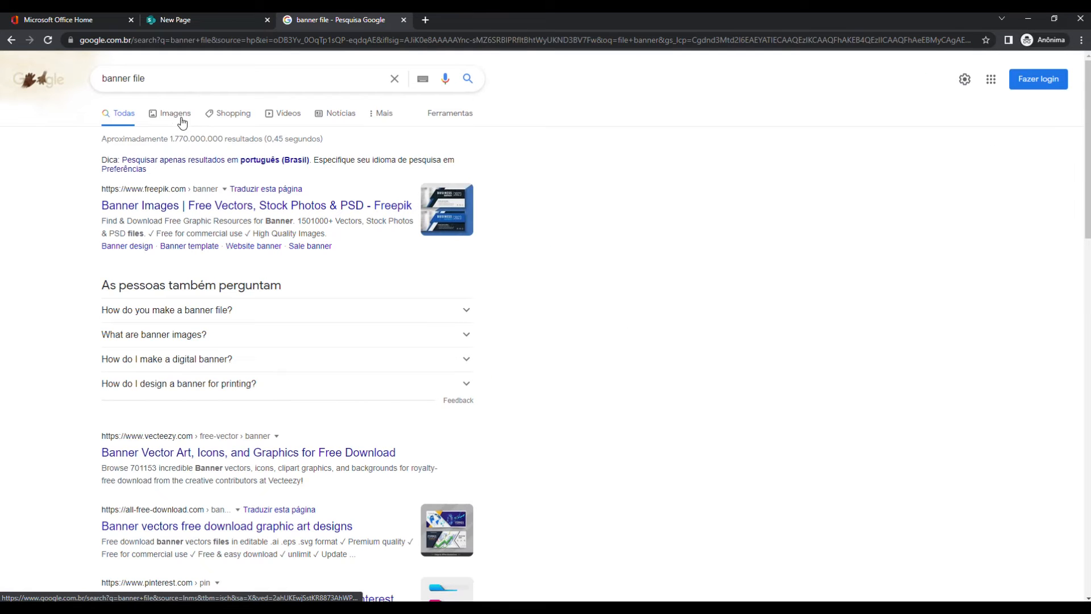
click(183, 120)
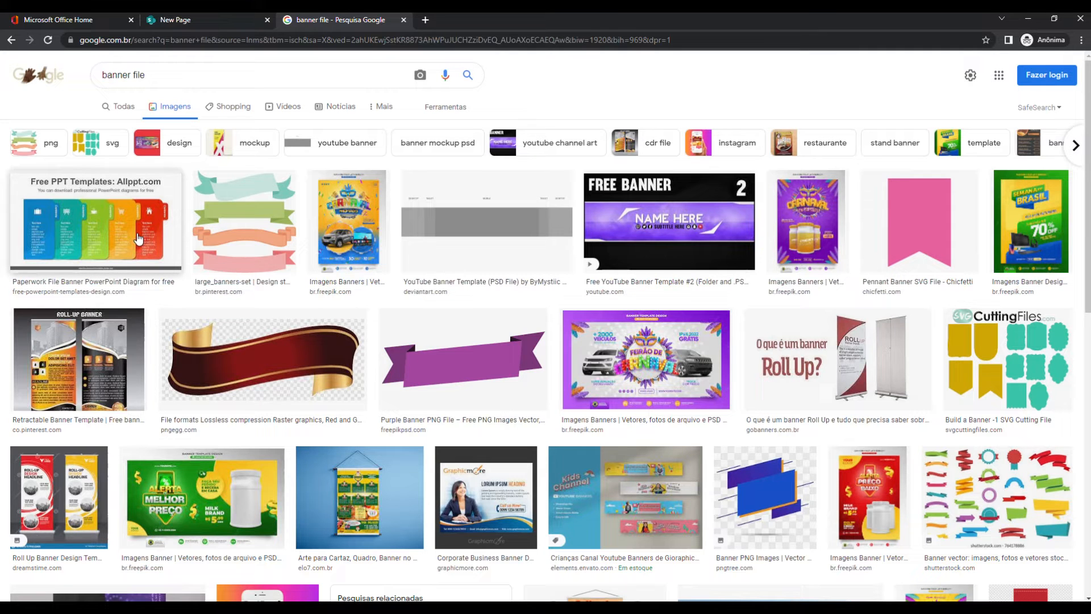
scroll(201, 233, down, 3)
scroll(199, 171, up, 3)
Refine the image search to "banner file manage" and preview the Schudio "Overview of Media & File Management" banner.
drag(196, 73, 1, 73)
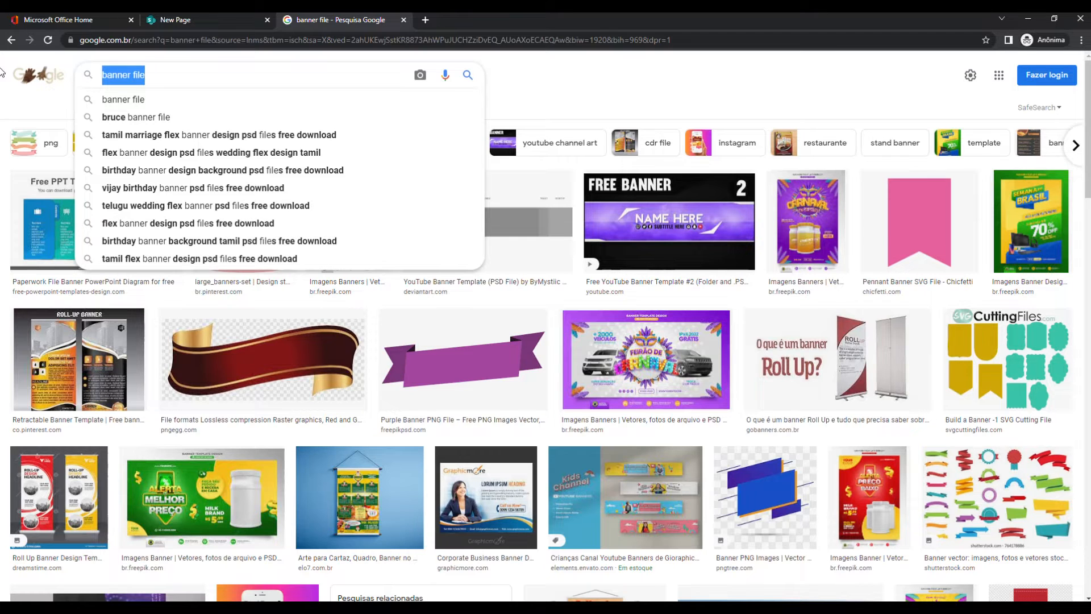
key(Right)
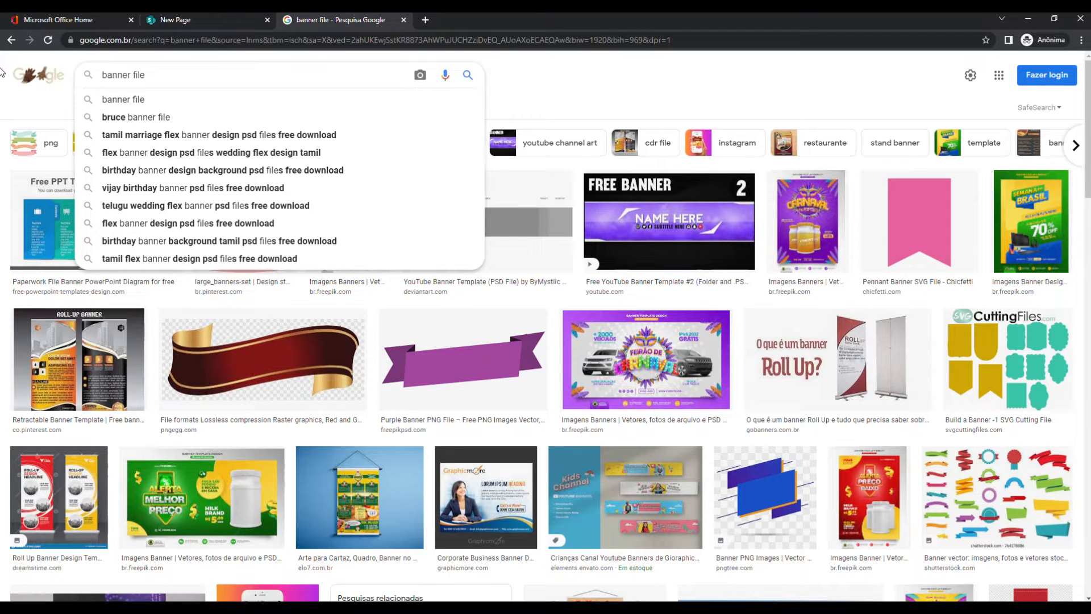
text(manage)
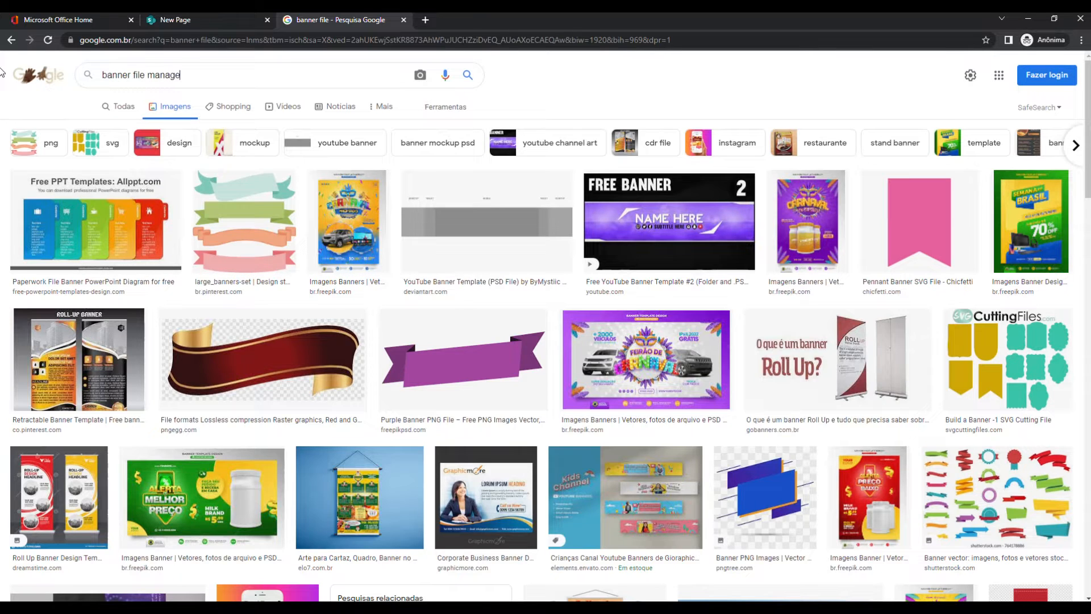
key(Return)
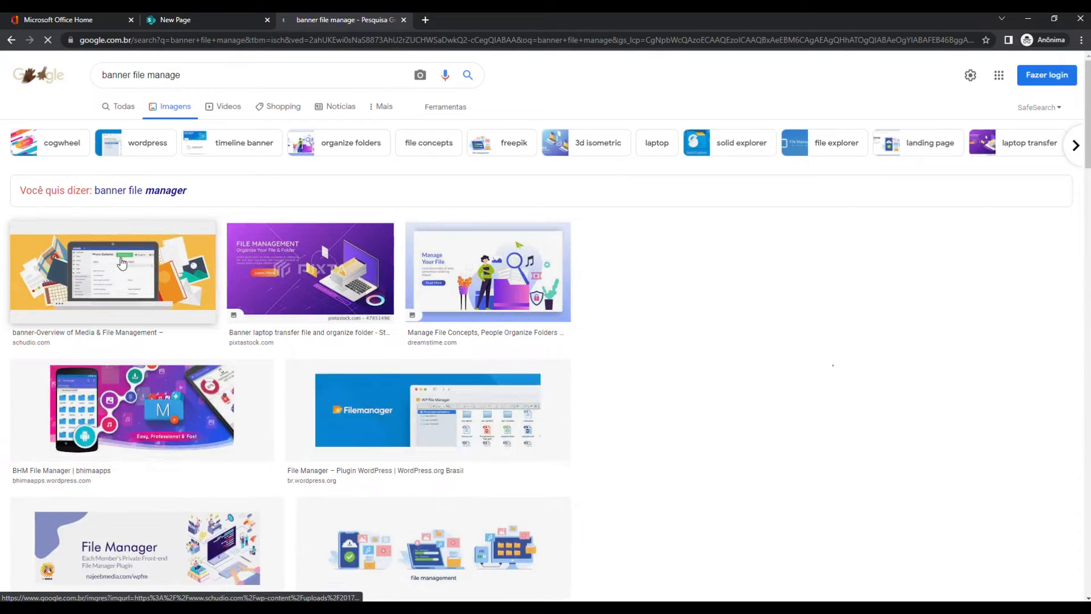
click(121, 263)
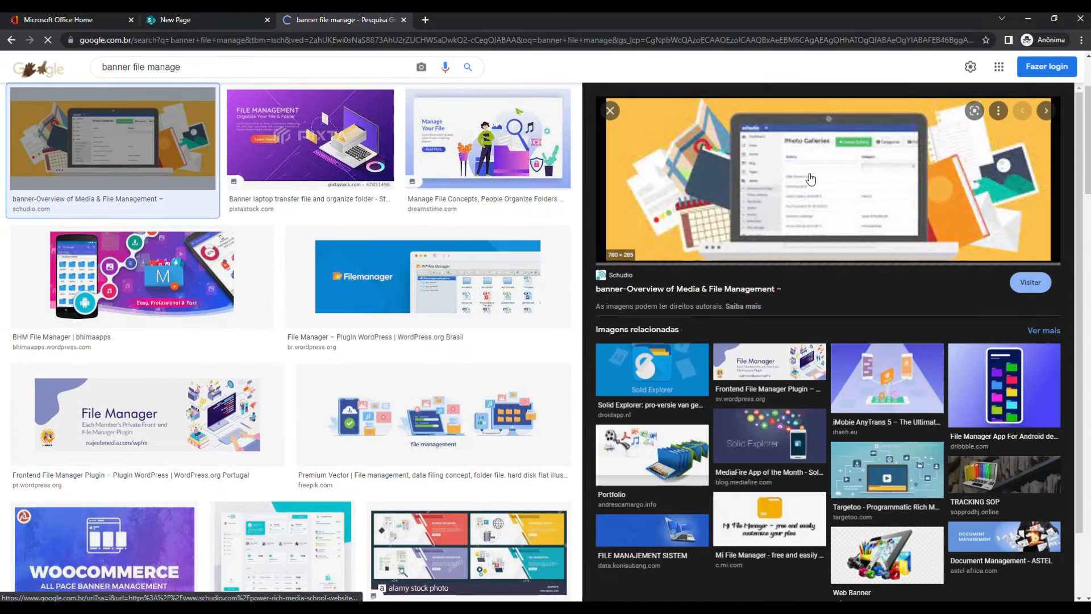
Start saving the previewed banner image, choosing the Desktop folder "how to manage files inside sharepoint online" as its location.
right_click(818, 174)
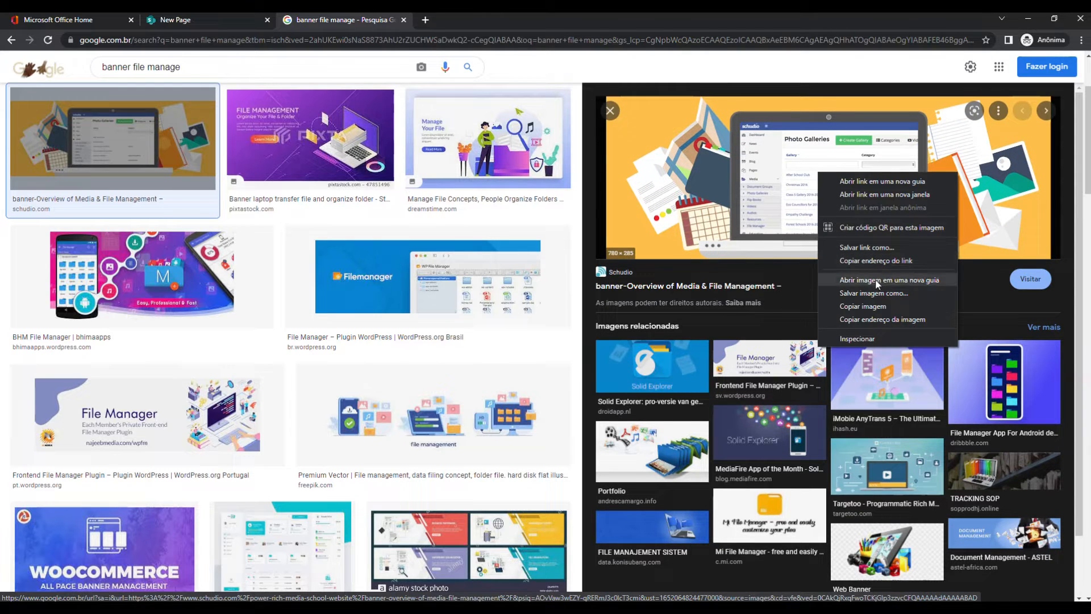
click(880, 295)
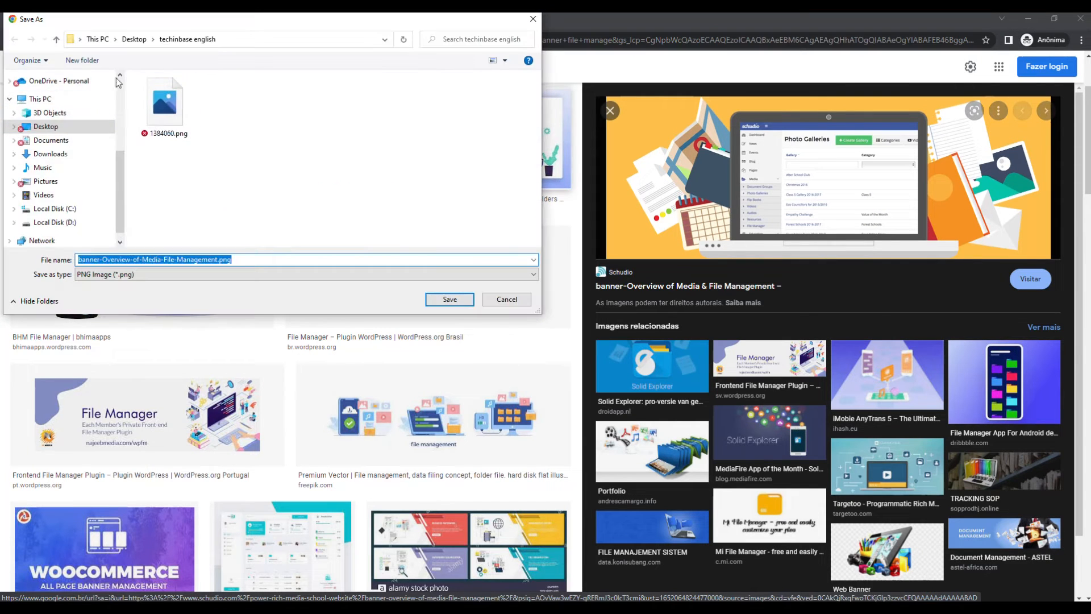
click(134, 39)
click(228, 172)
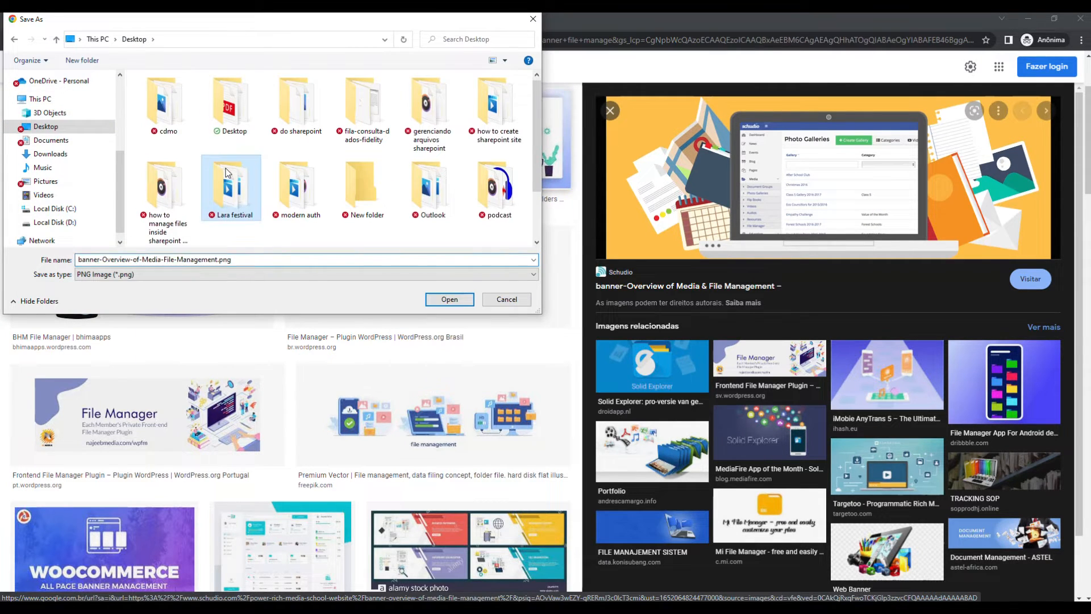
key(h)
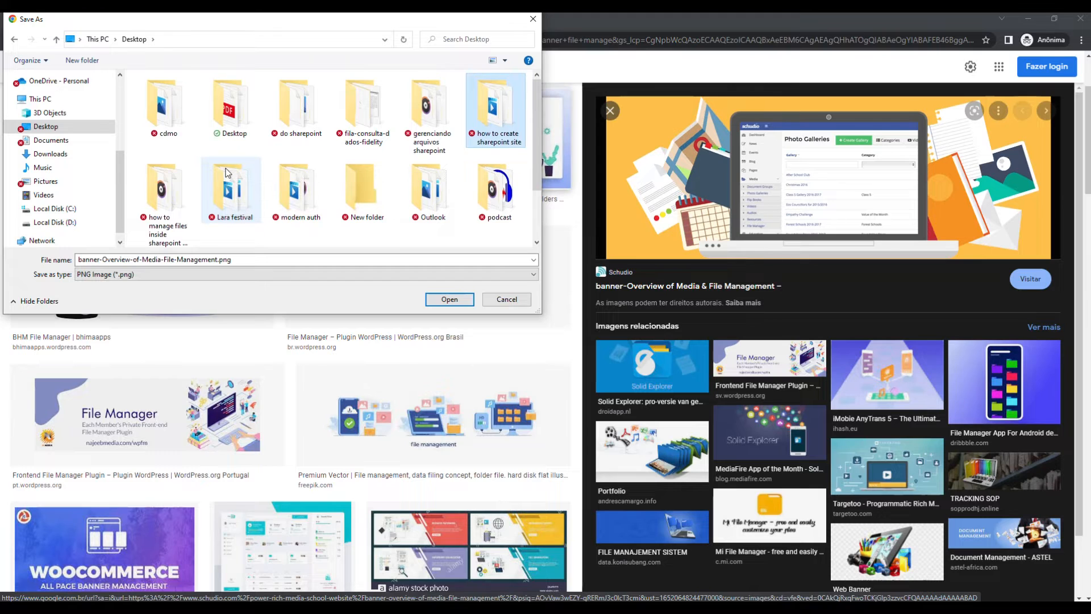
key(Down)
key(Left)
key(Left)
key(Left)
key(Left)
key(Left)
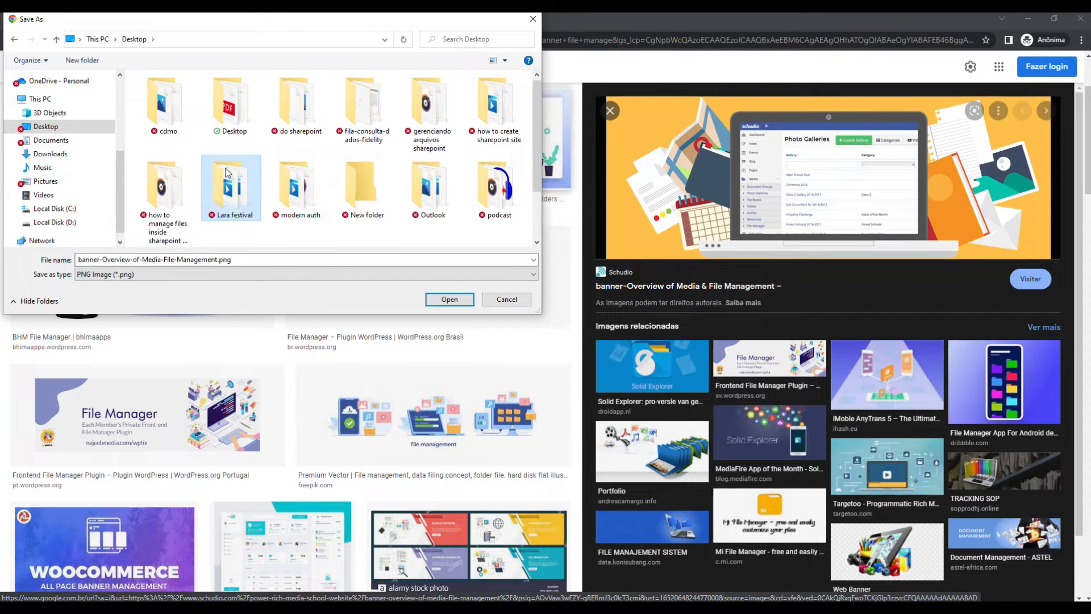
key(Return)
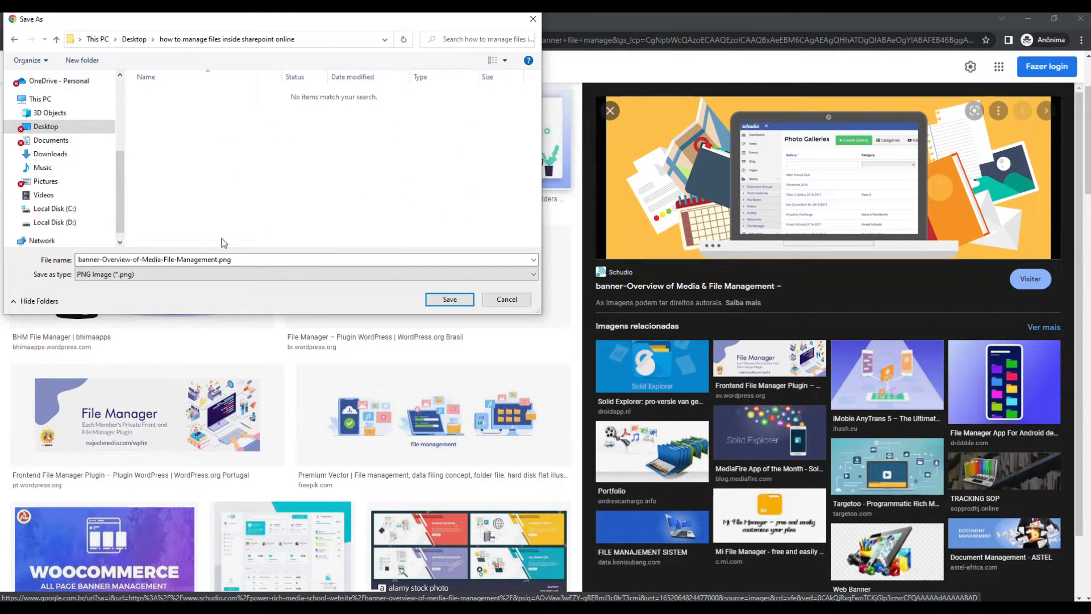
Name the image file "banner" and save it.
double_click(228, 259)
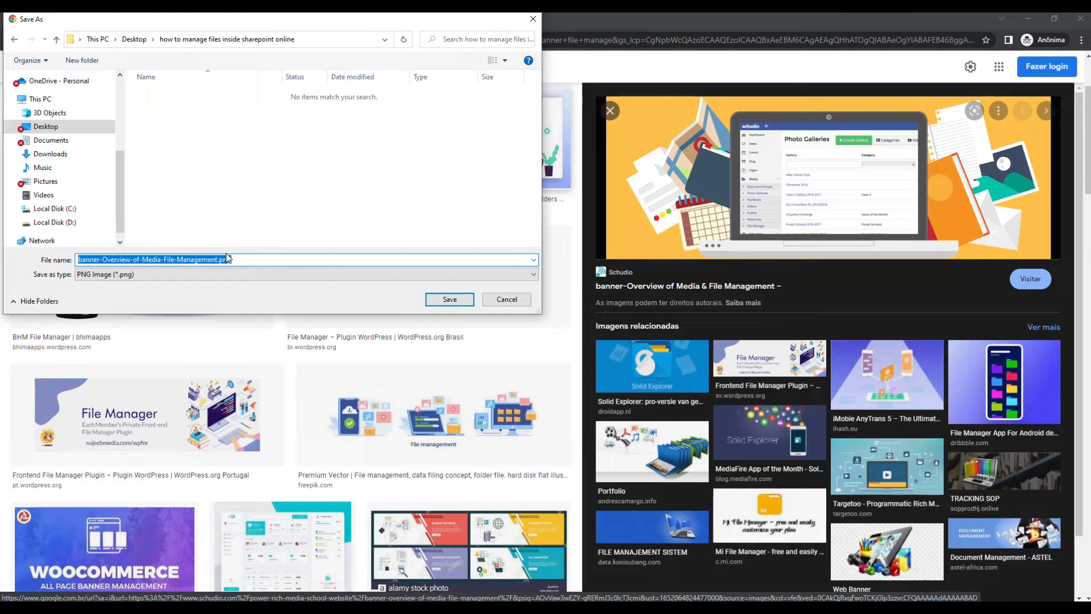
text(banner)
key(Return)
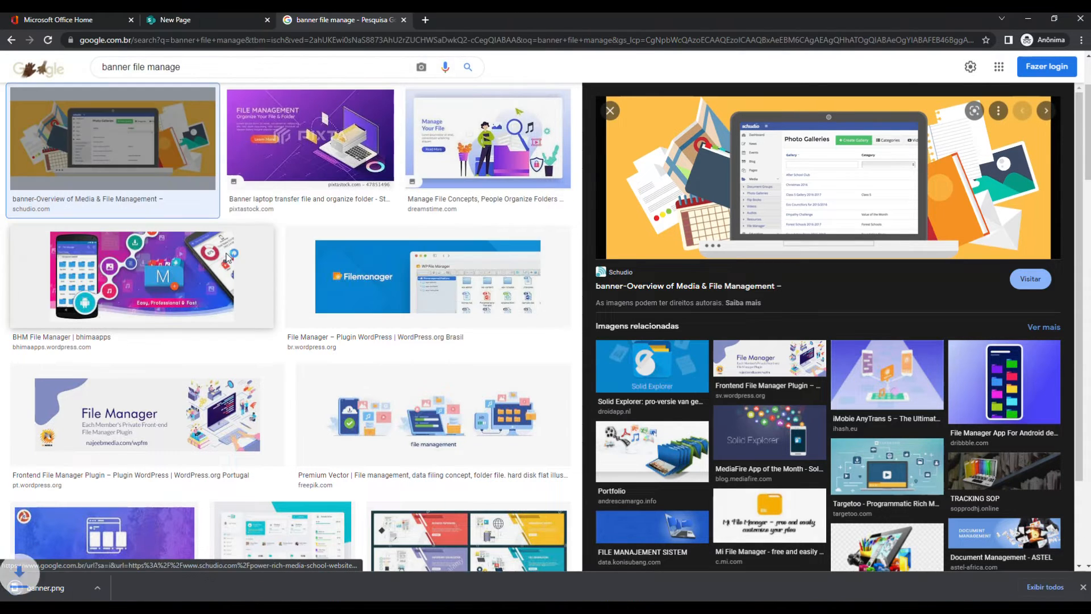
Switch to the SharePoint page and choose banner.png from the Desktop folder "how to manage files inside sharepoint online" as the title area image.
click(218, 24)
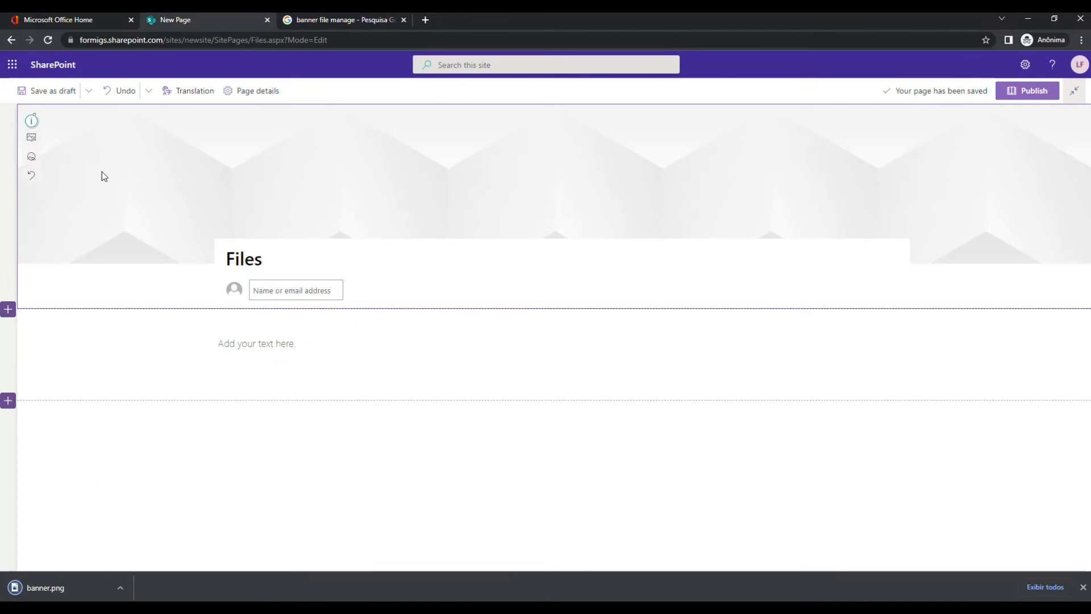
click(32, 142)
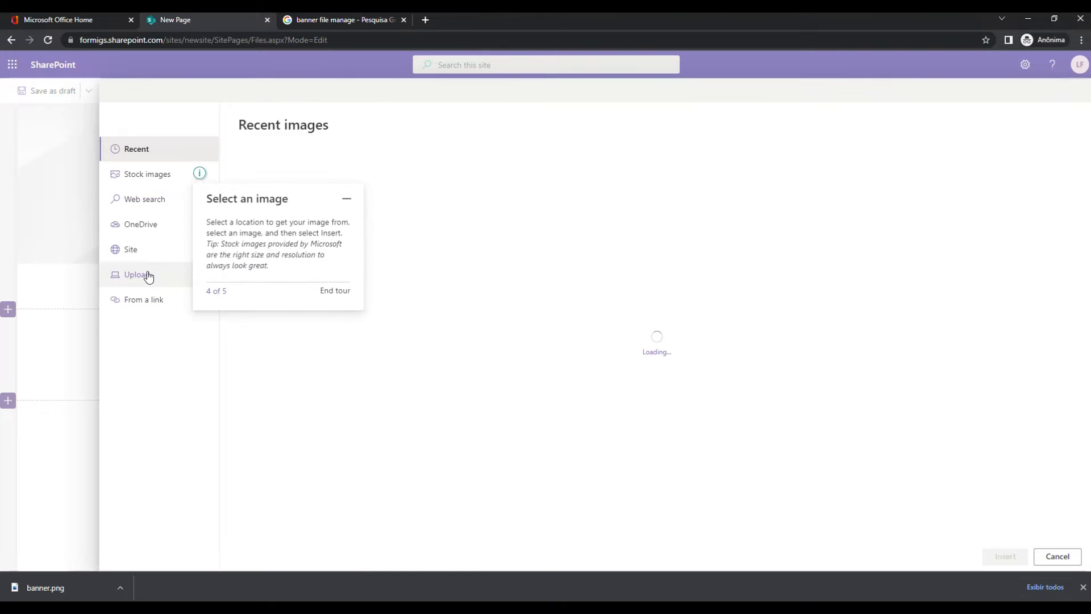
click(145, 275)
click(265, 149)
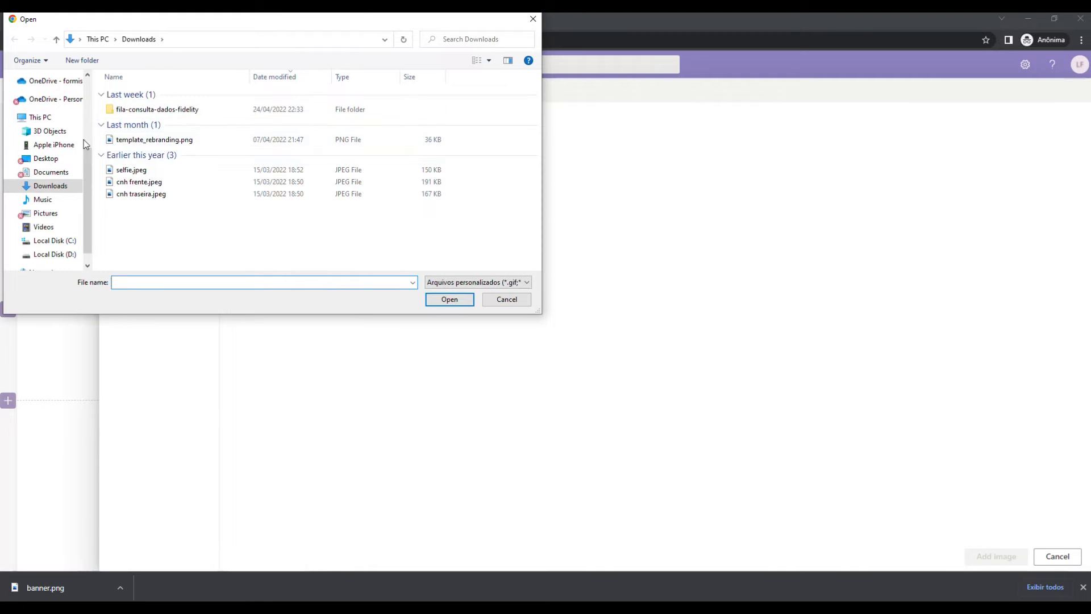
click(52, 163)
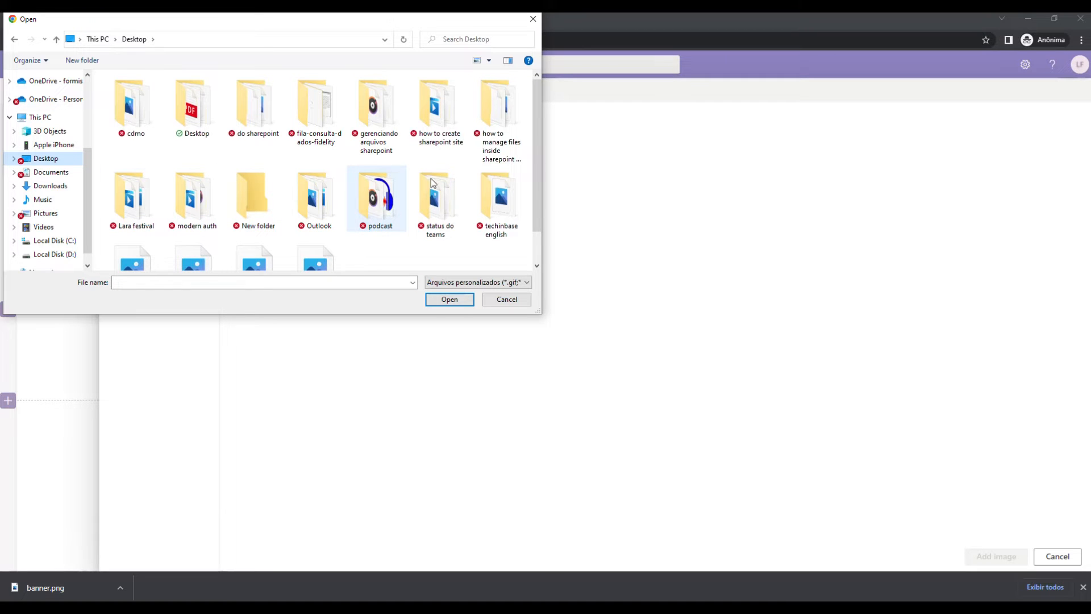
double_click(500, 121)
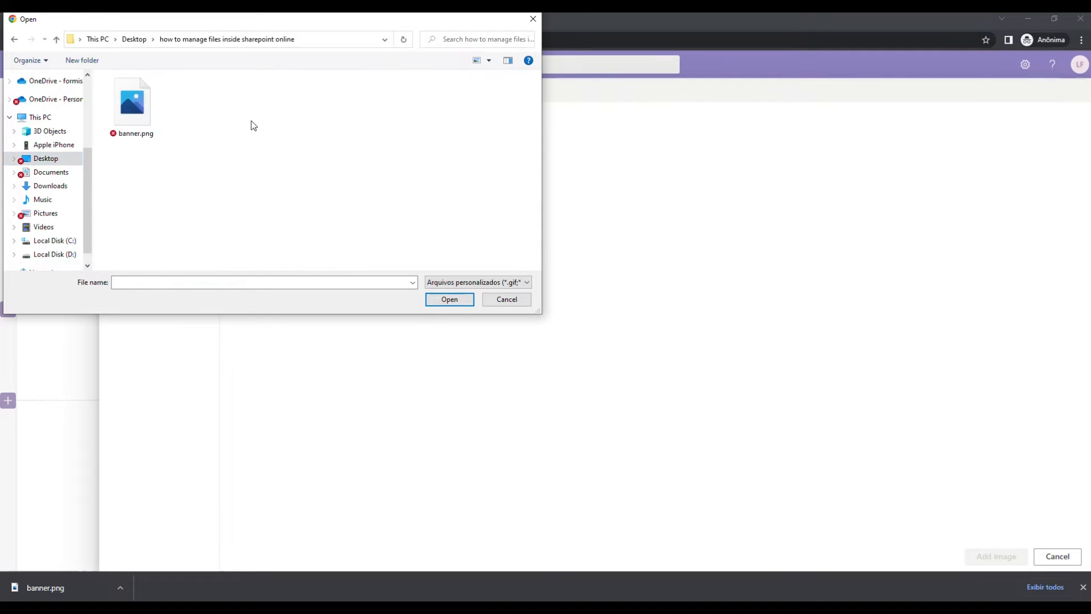
double_click(130, 102)
Add the chosen image to the title area and move its focal point up to the top of the laptop.
click(998, 554)
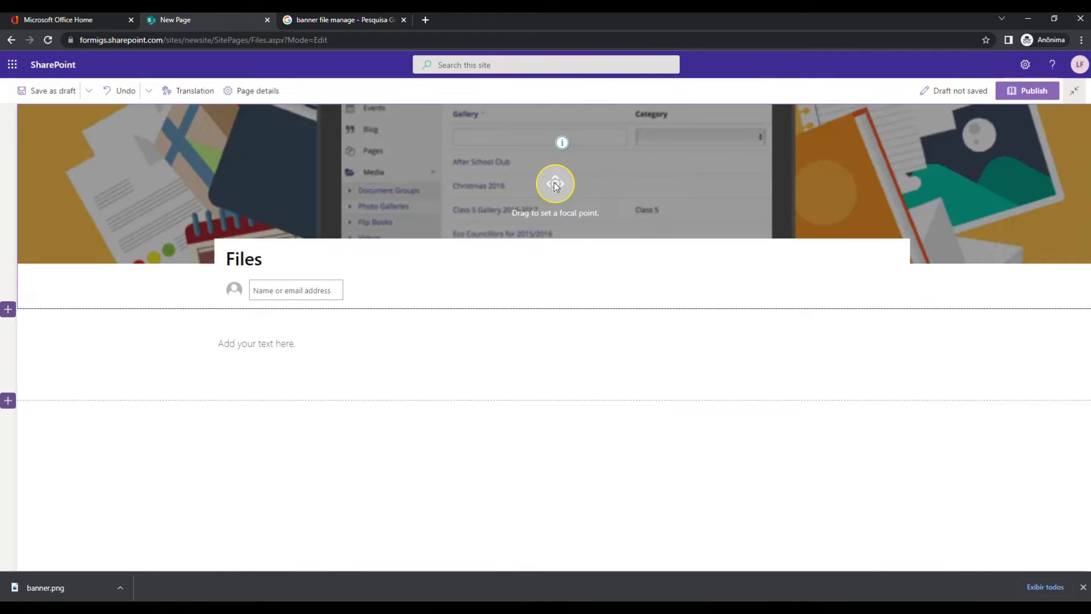
drag(554, 187, 558, 130)
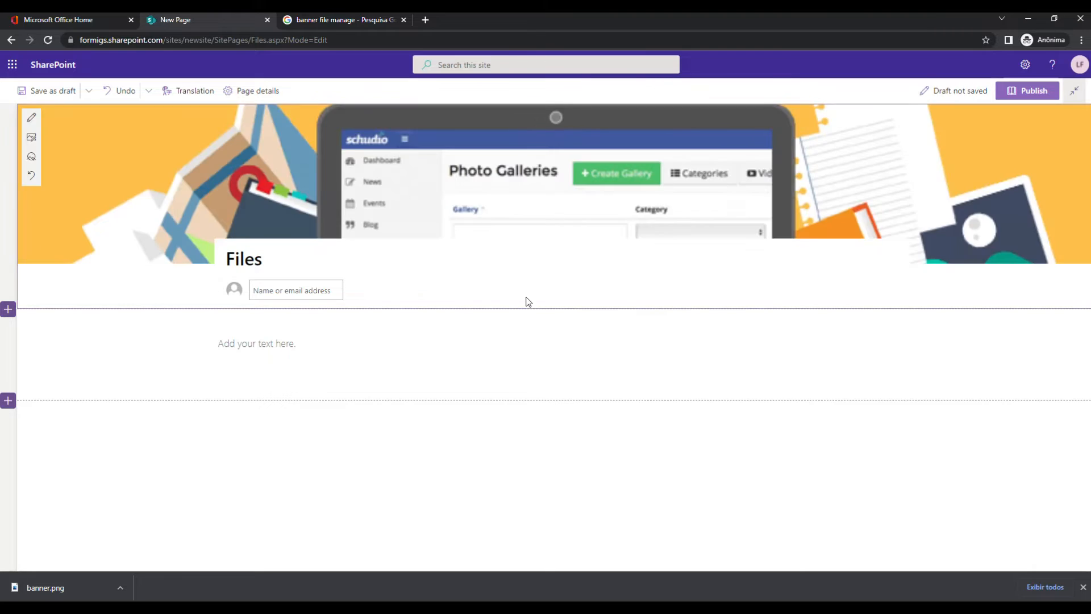
click(696, 168)
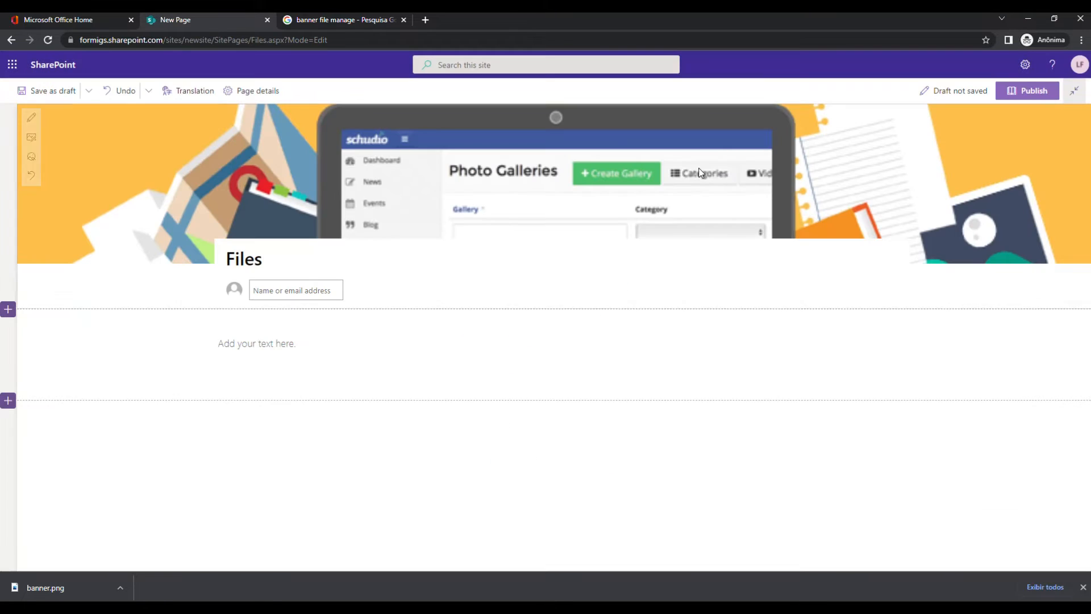
Delete the empty text web part from the section below the title area.
click(121, 349)
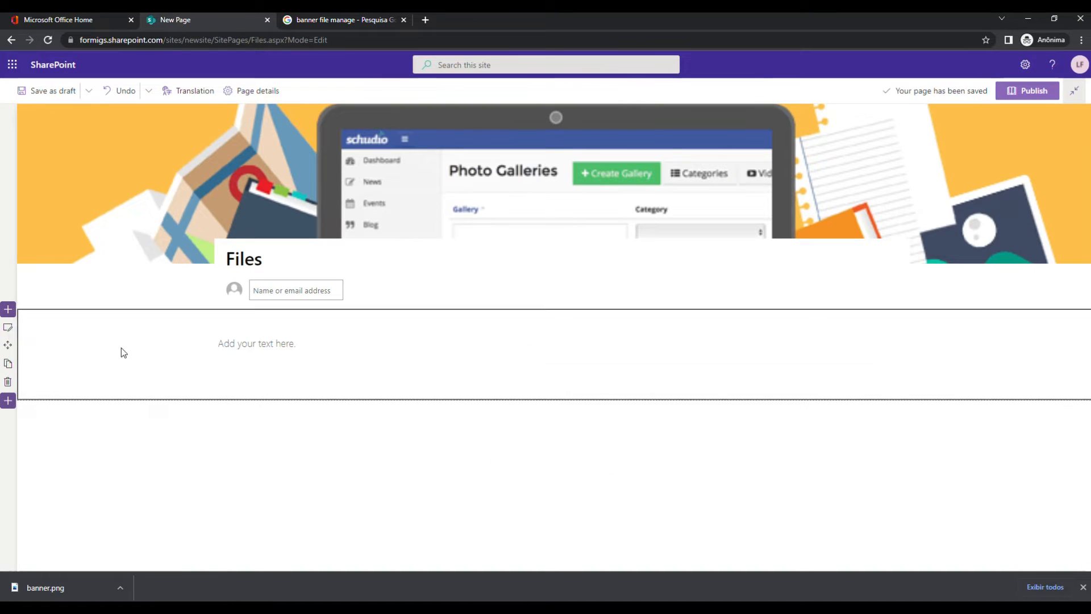
click(333, 364)
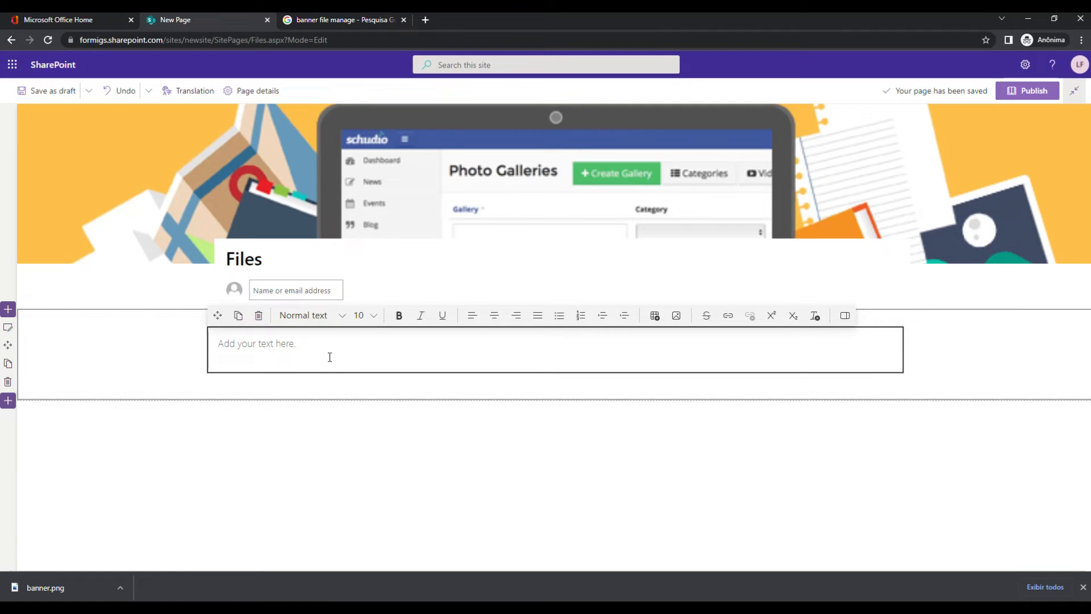
click(259, 316)
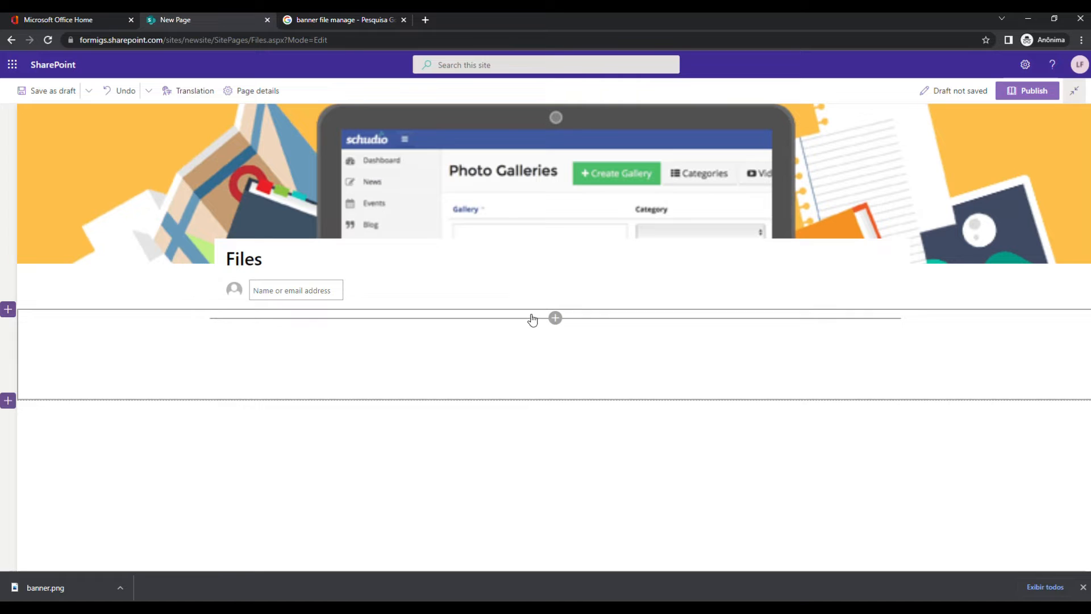
Search the web parts for "libra" and add a Document library web part that shows the Documents library.
click(555, 317)
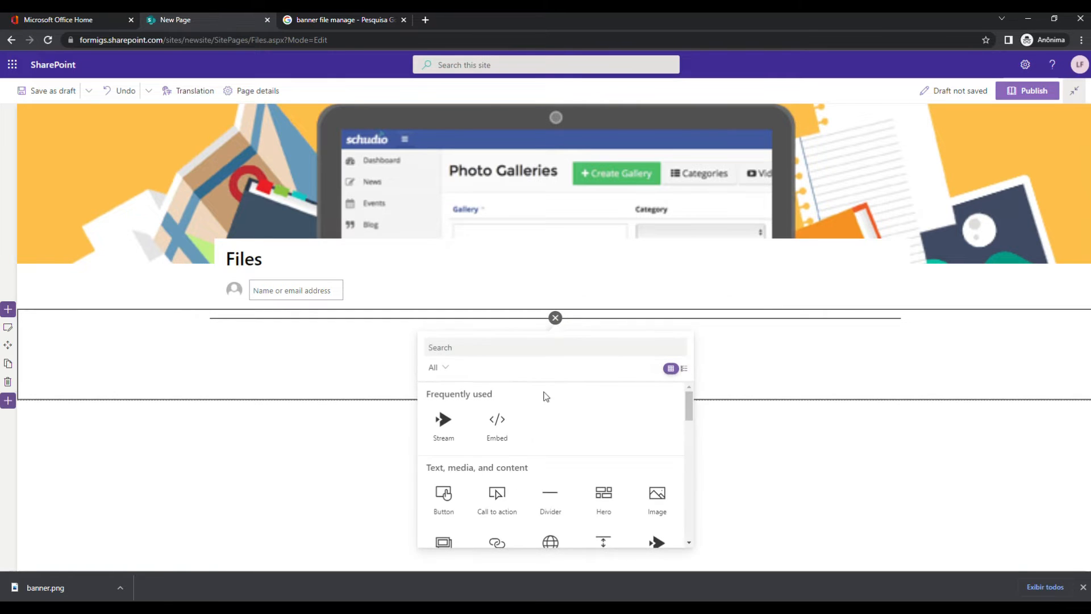
scroll(505, 488, down, 1)
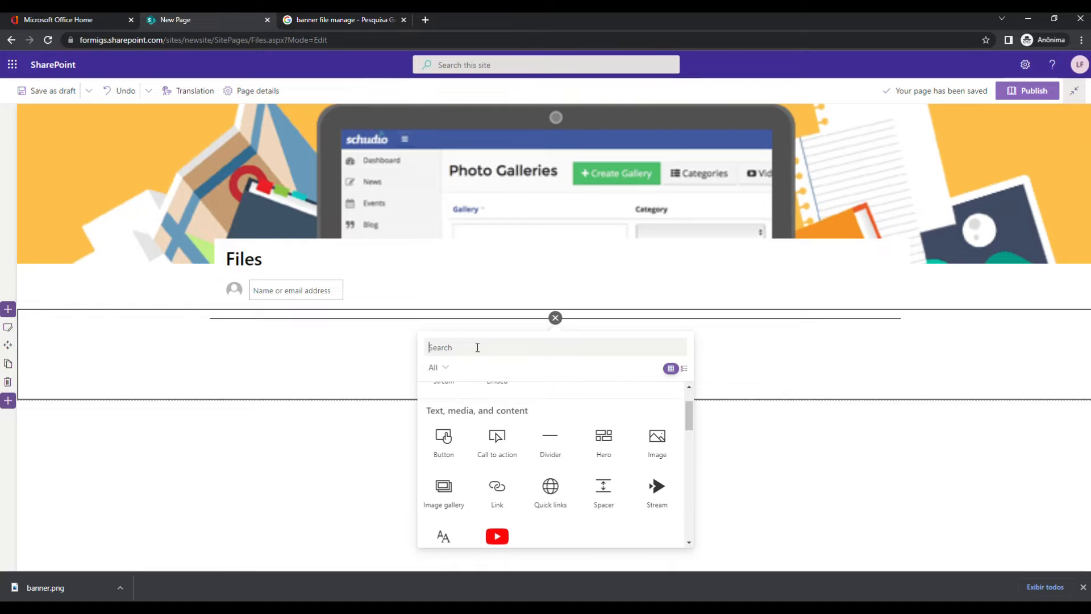
text(libra)
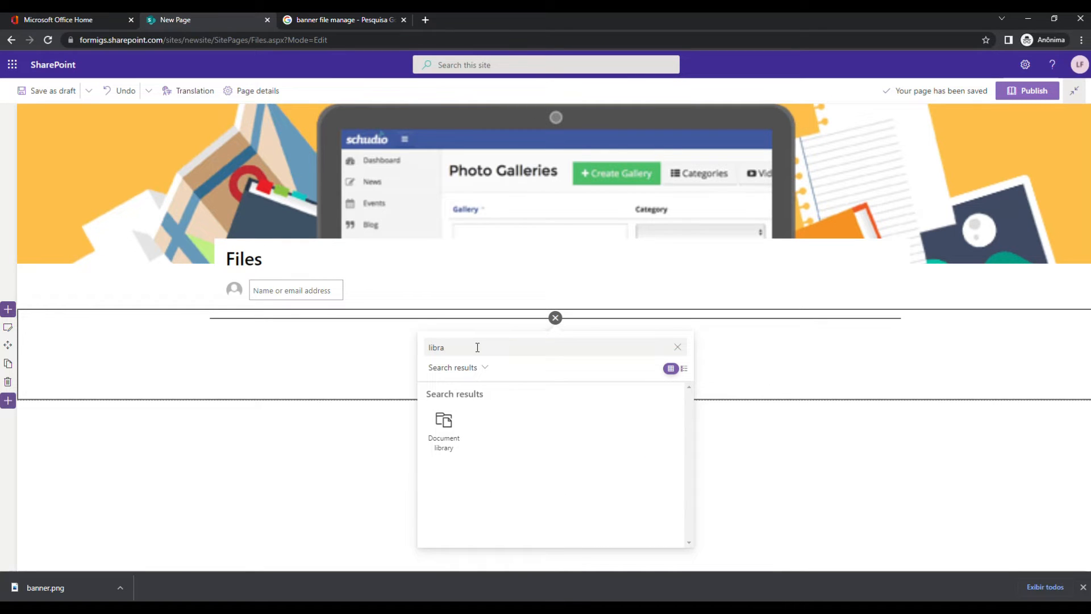
click(449, 435)
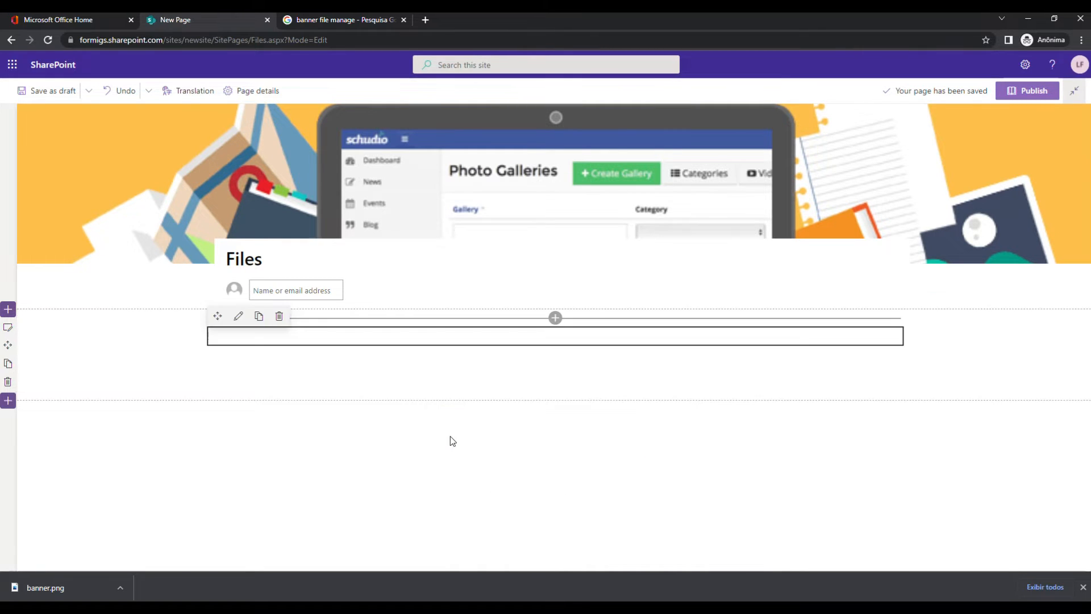
scroll(486, 455, down, 1)
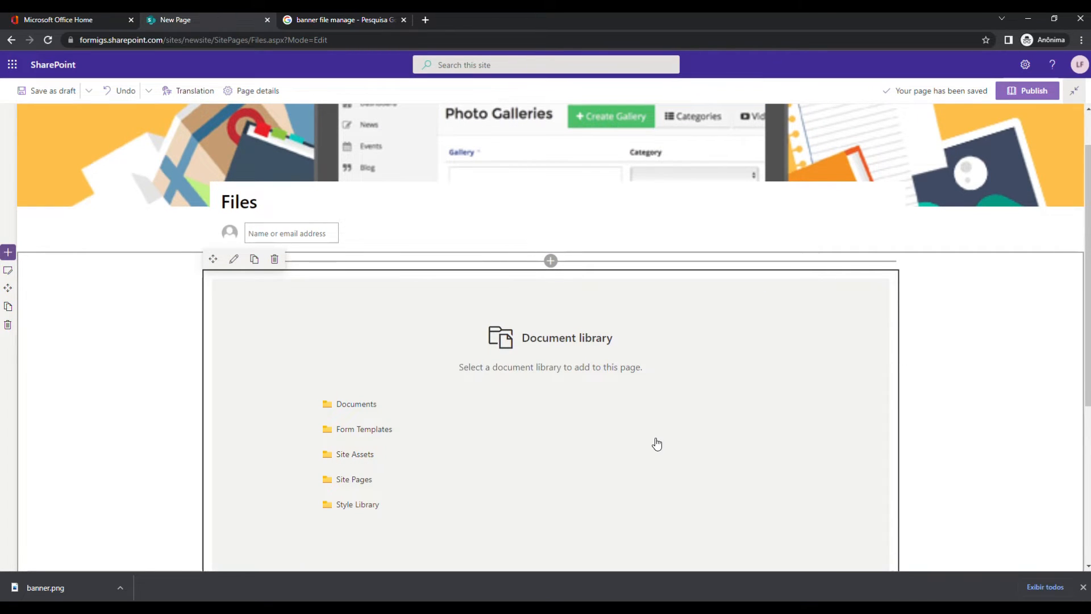
click(360, 408)
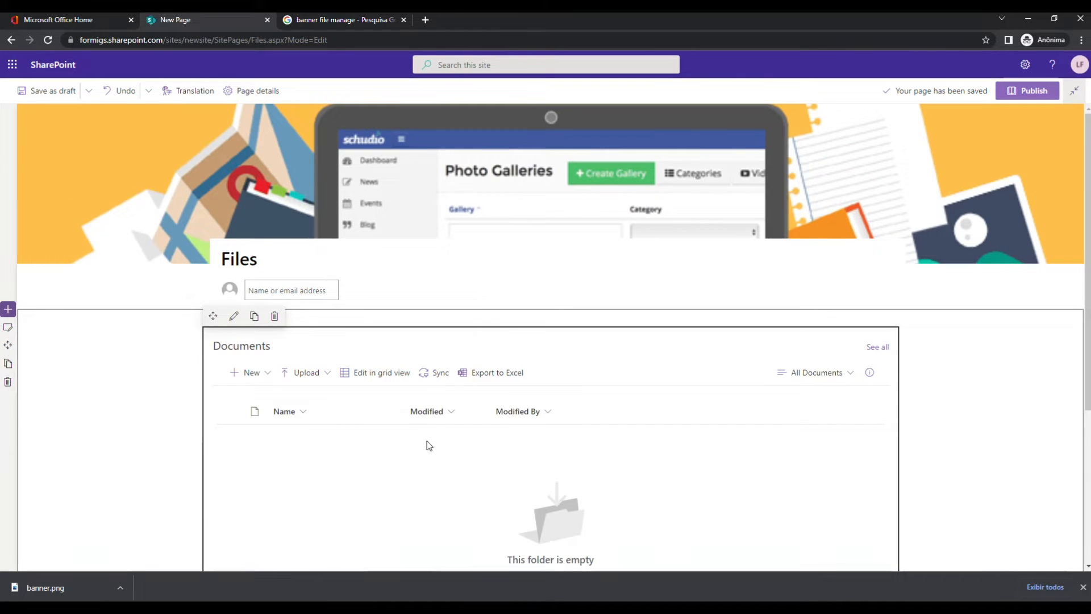
scroll(476, 441, down, 2)
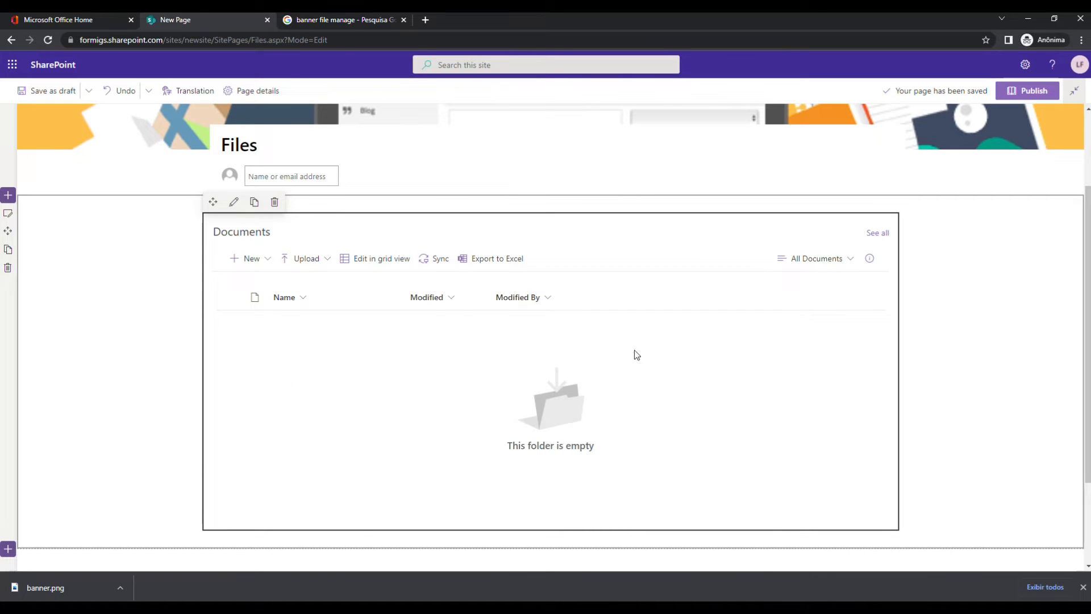
Publish the Files page and dismiss the publishing feedback prompt.
click(1024, 97)
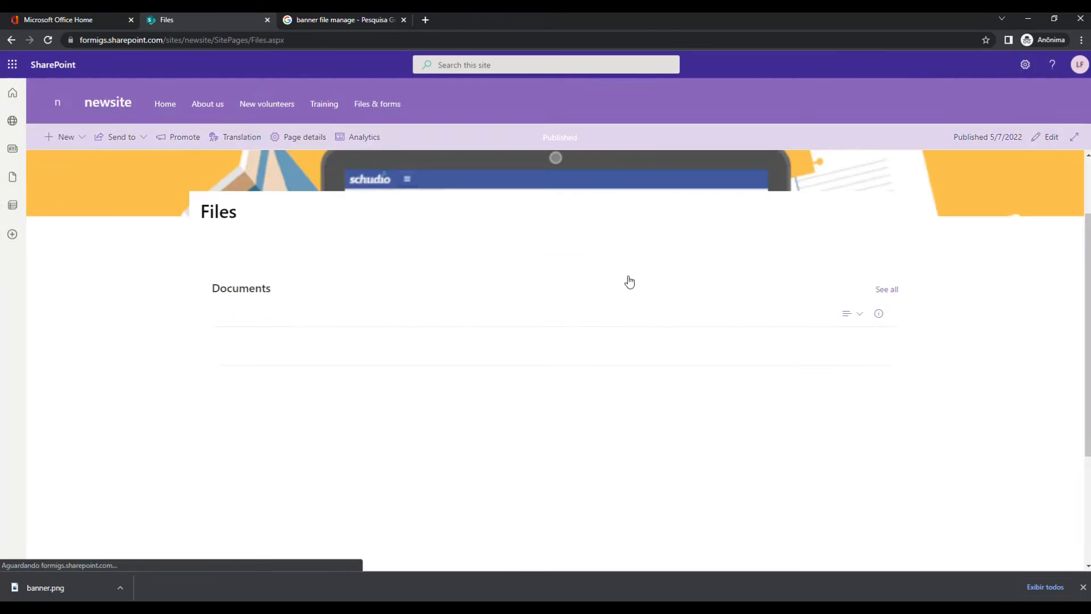
click(1077, 99)
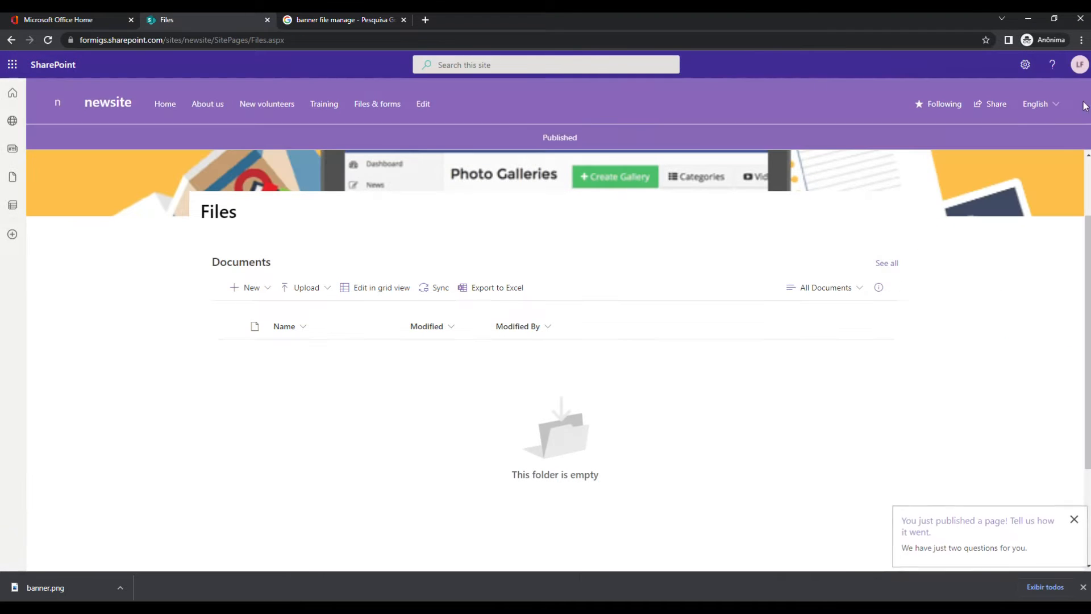
click(1075, 518)
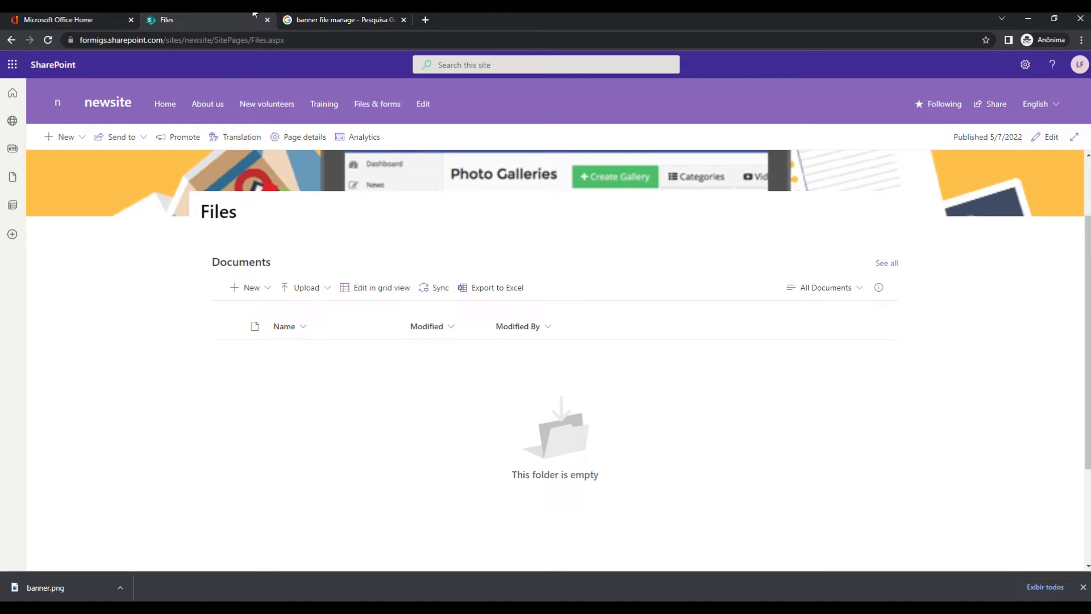
Copy the Files page address and try to paste it as the address of the About us navigation link.
click(255, 42)
key(ctrl+c)
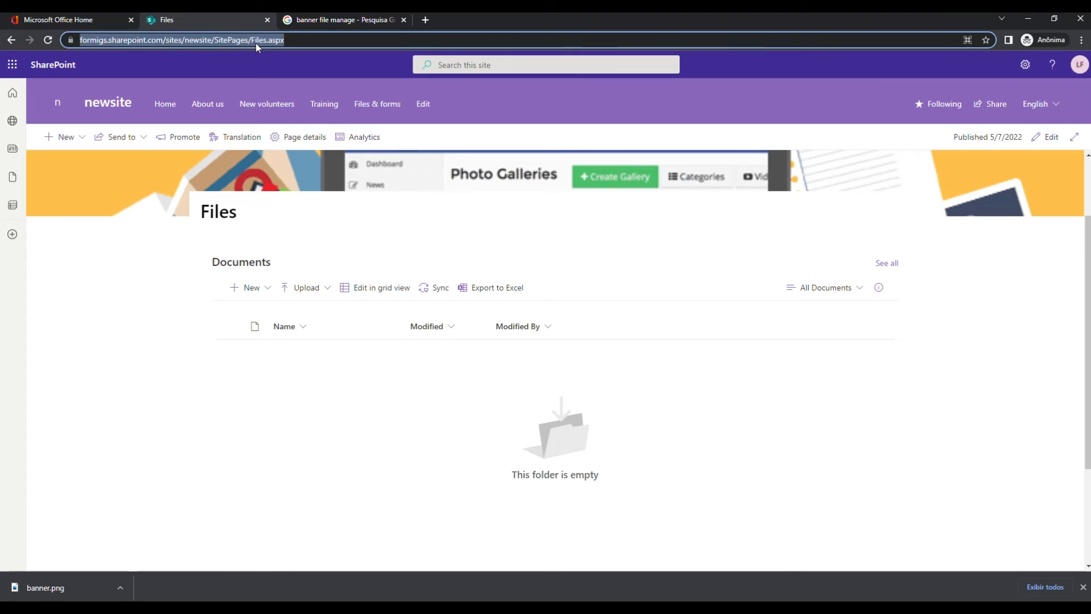
click(423, 105)
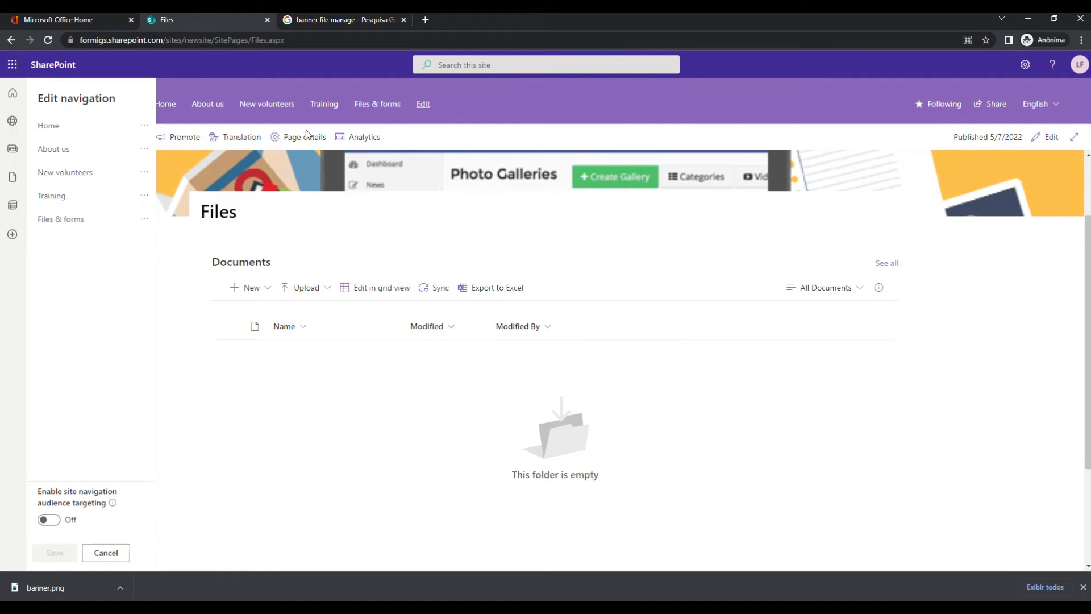
click(142, 150)
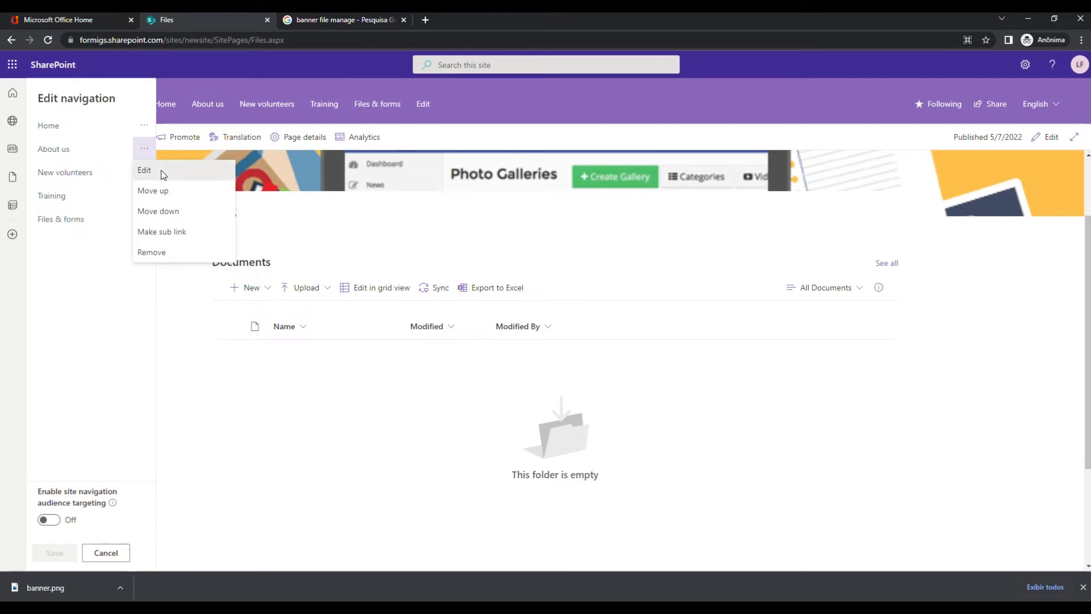
click(162, 170)
click(246, 161)
drag(321, 164, 87, 163)
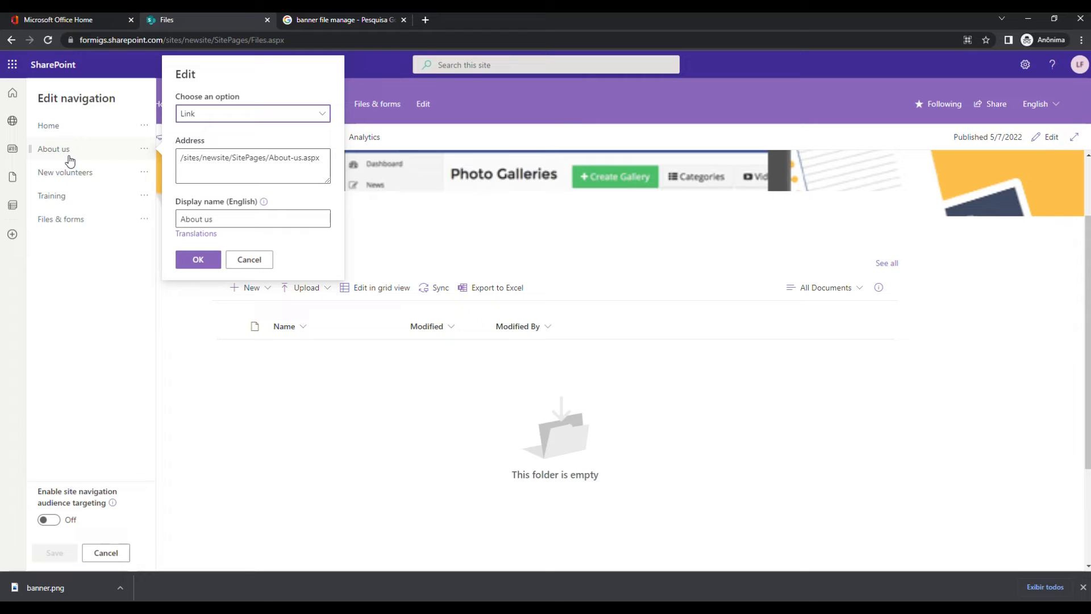
drag(326, 162, 181, 159)
click(321, 157)
key(ctrl+v)
Change the About us link's display name to Files and save the site navigation.
drag(260, 223, 129, 222)
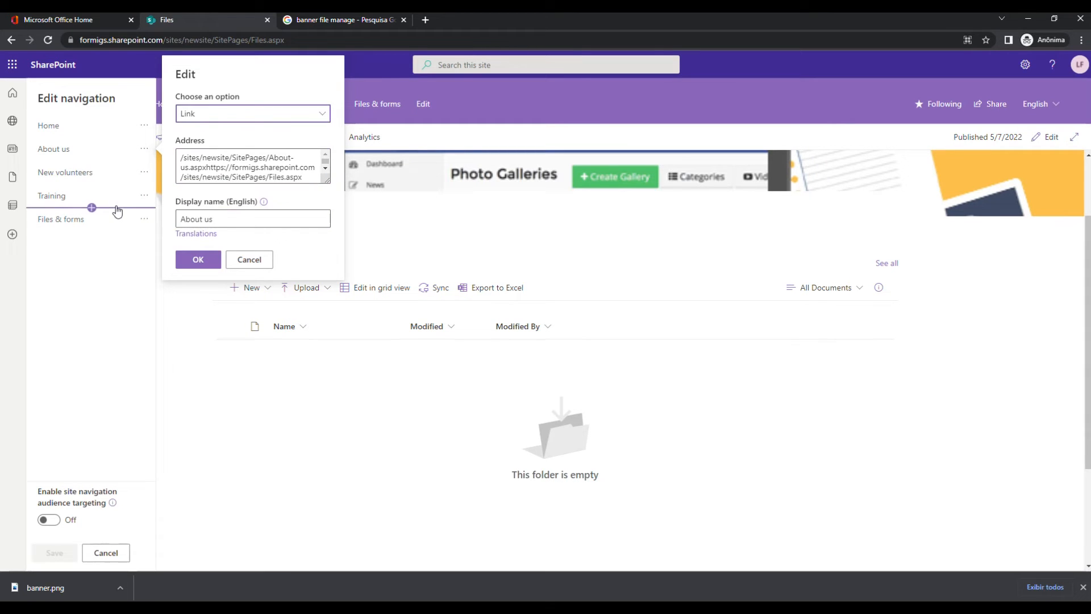
triple_click(212, 218)
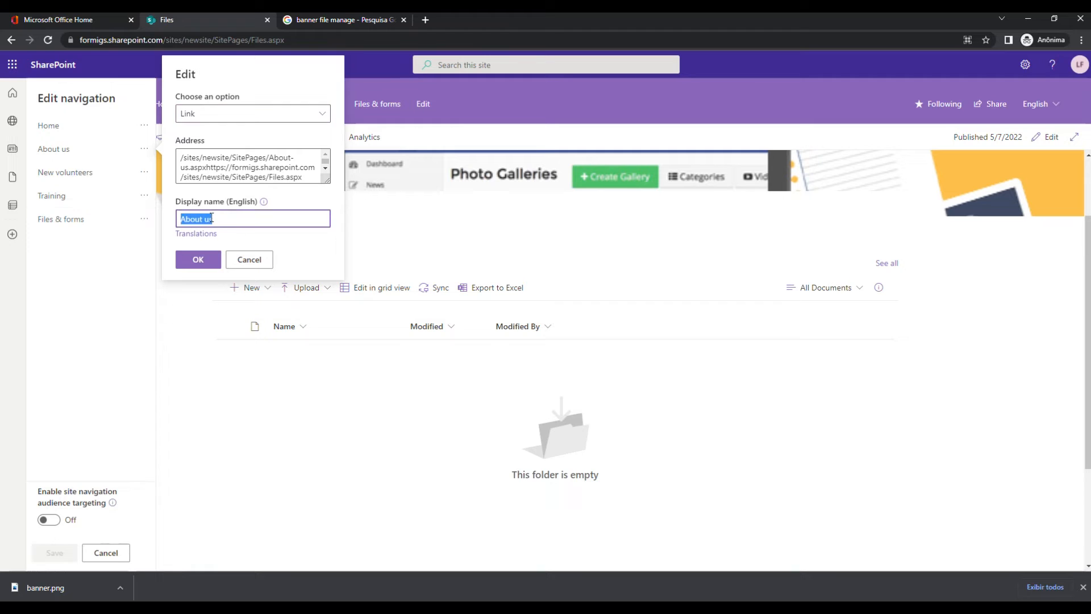
text(Fi)
text(s)
click(201, 262)
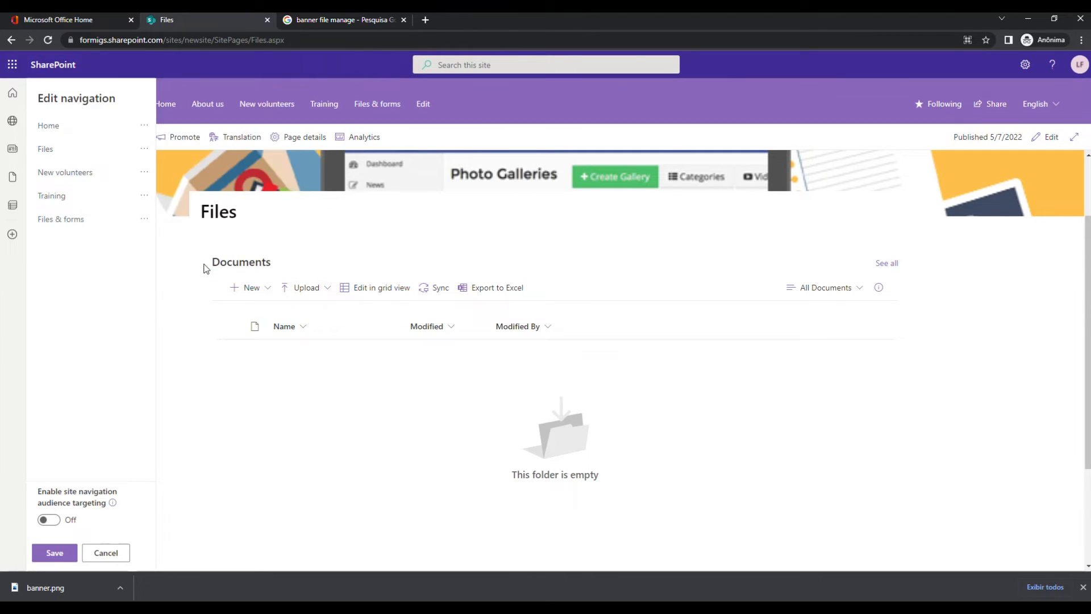
click(54, 554)
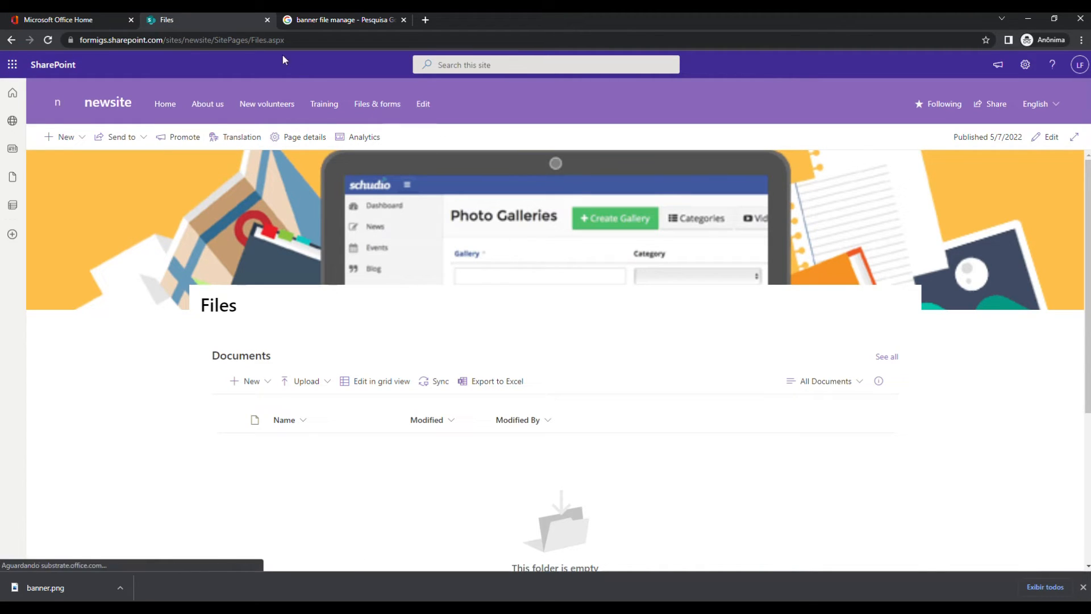
Copy the Files page address and paste it as the address of a new navigation link after Files & forms.
click(263, 41)
key(ctrl+c)
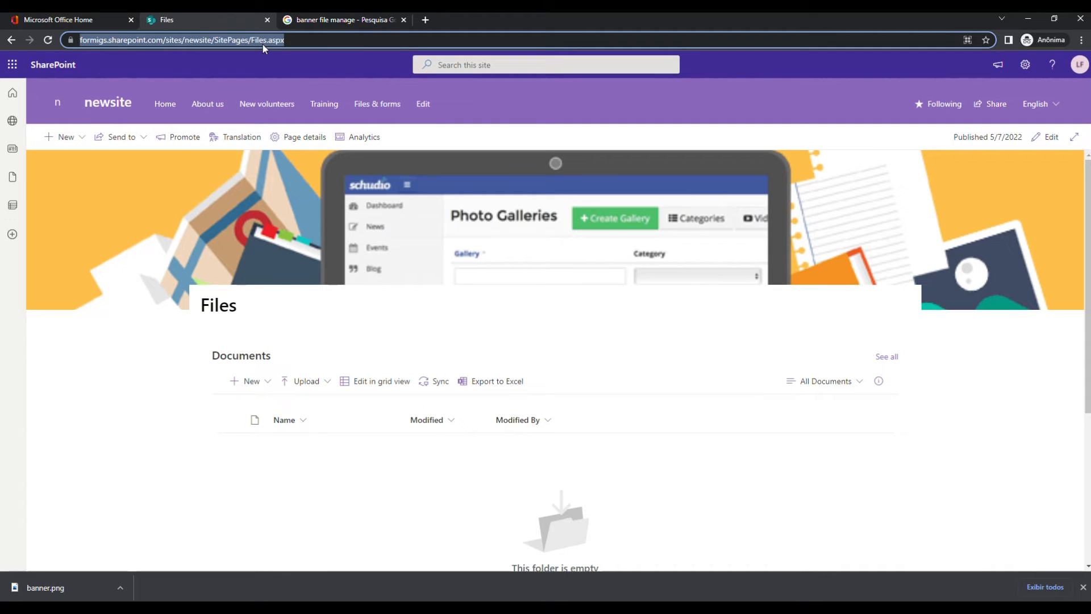
click(424, 107)
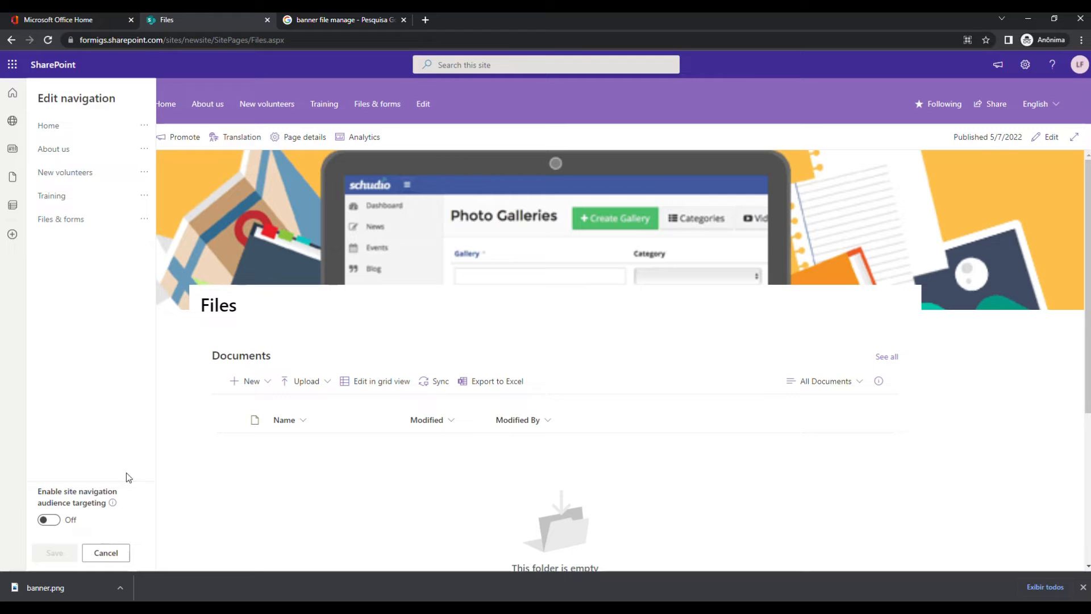
click(91, 231)
drag(204, 221, 130, 227)
triple_click(217, 220)
key(BackSpace)
key(ctrl+v)
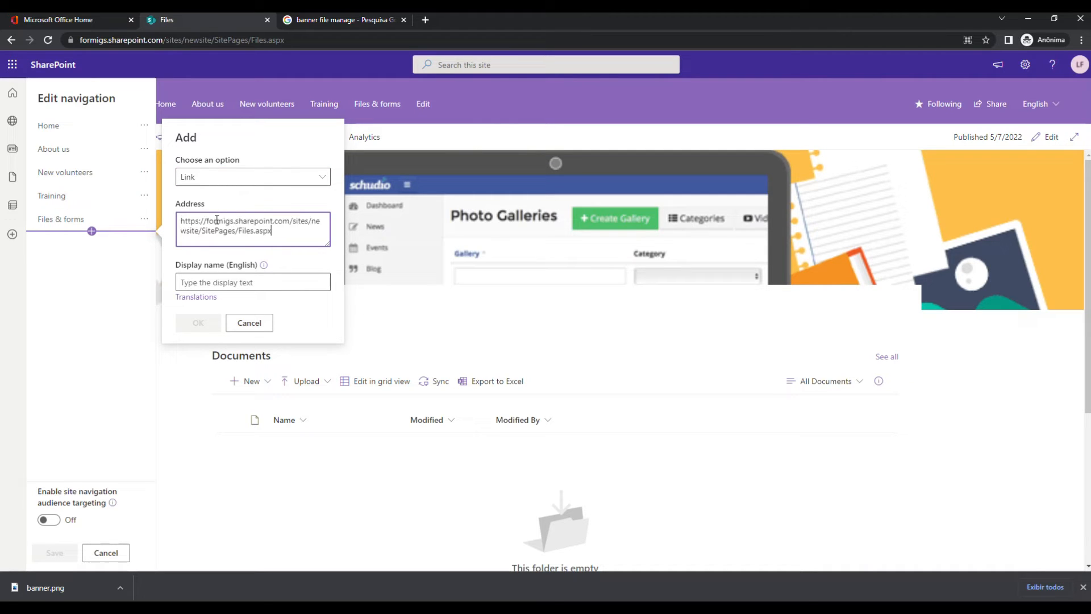
Give the new navigation link the display name Files, add it, and save the site navigation.
click(222, 287)
text(Files)
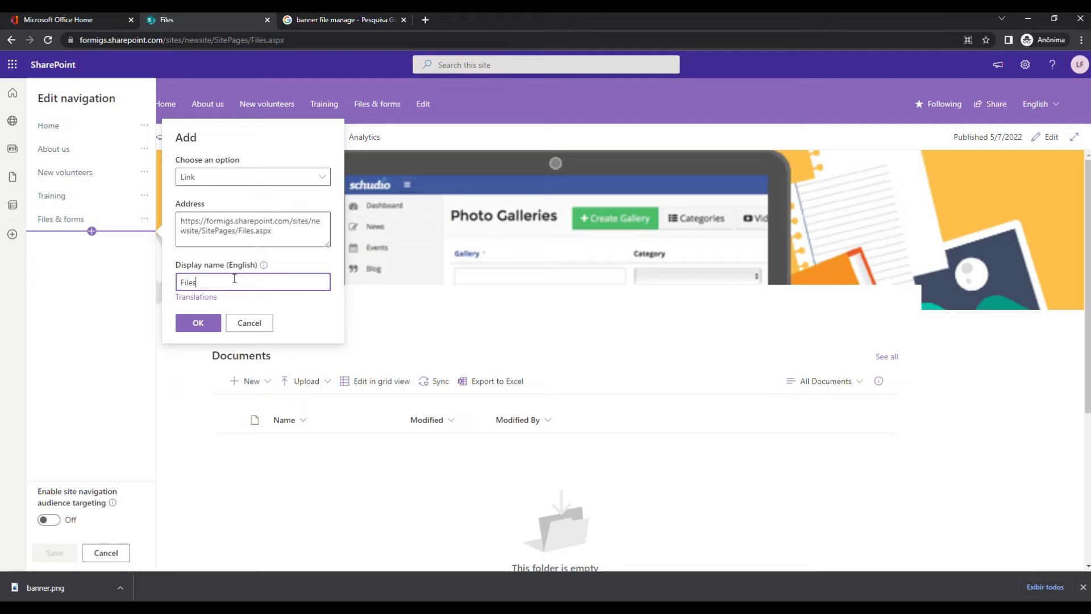
click(215, 327)
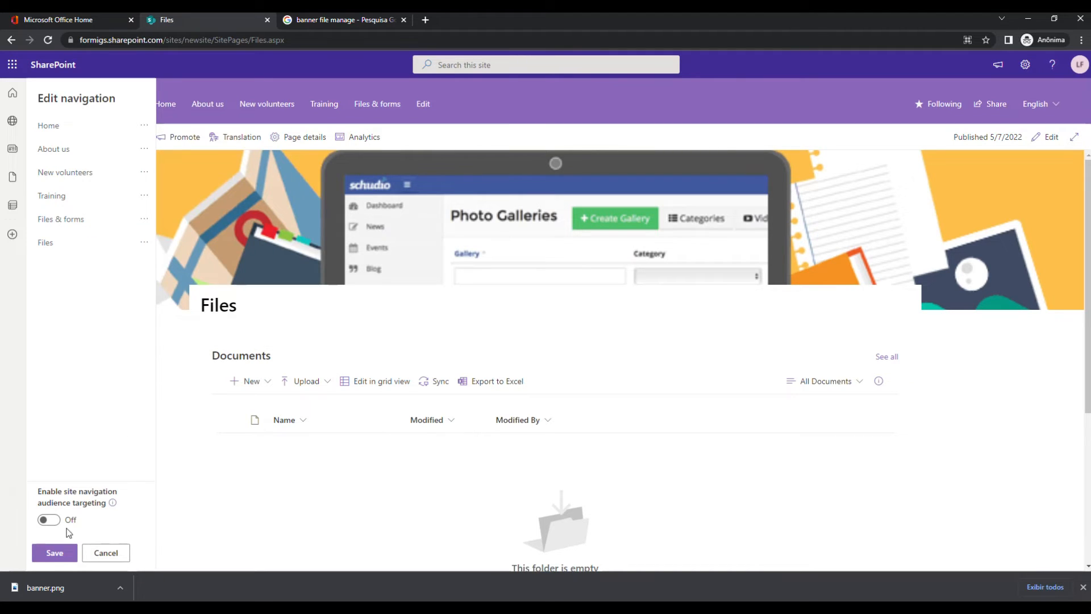
click(57, 555)
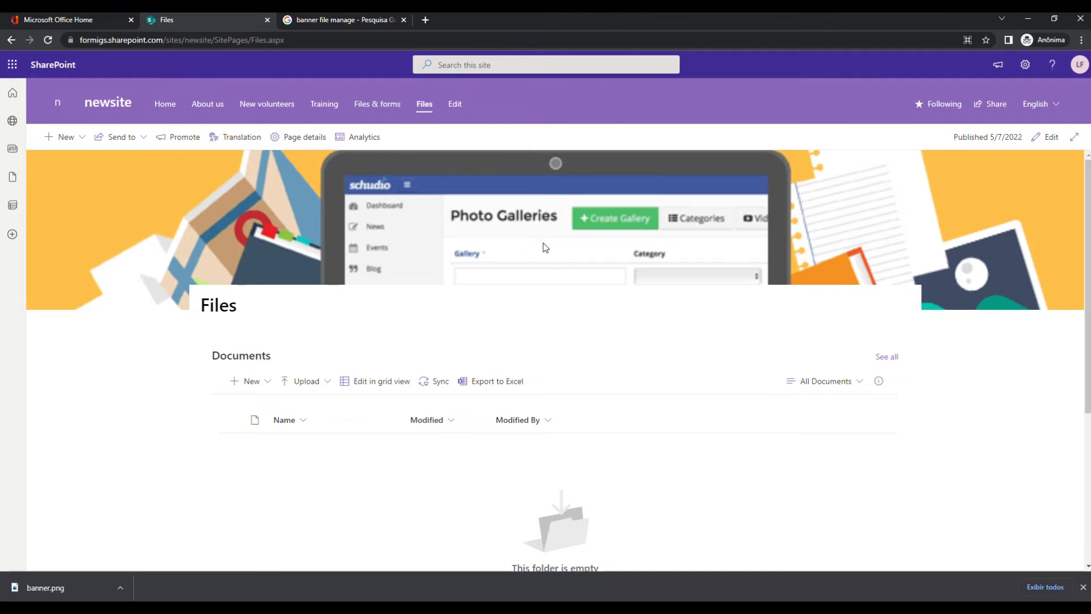
Go to the site's Home page, return to the Files page through its navigation link, and look over the document library.
click(168, 111)
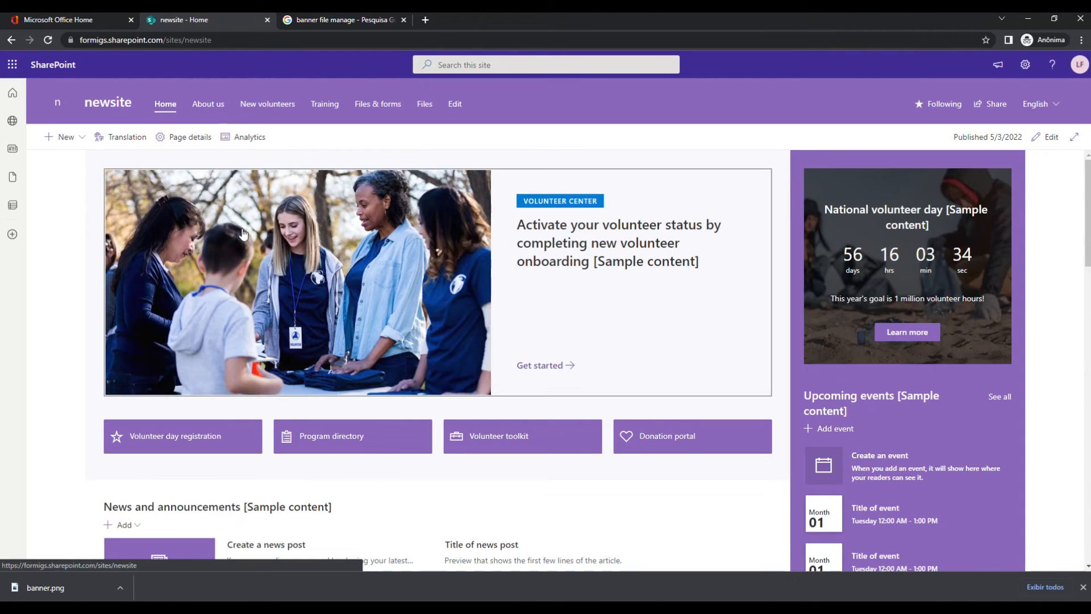
click(424, 105)
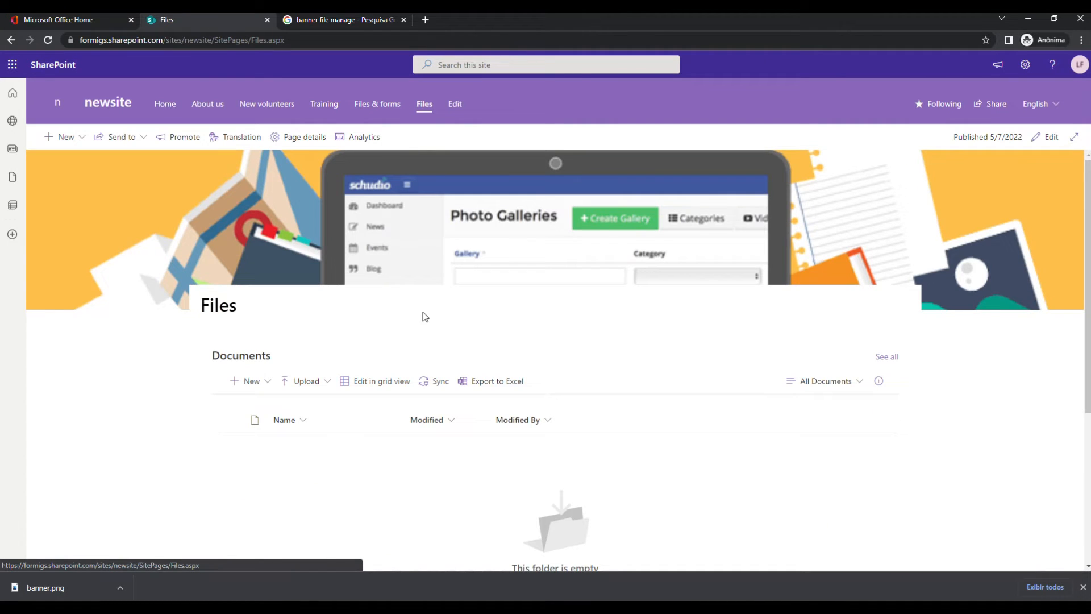
scroll(433, 376, down, 3)
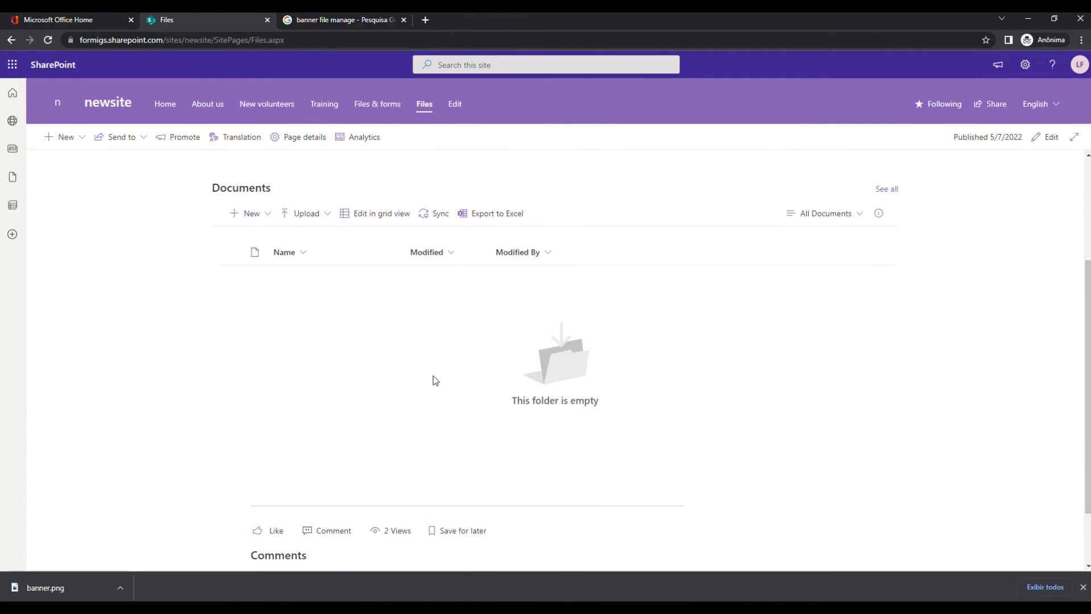
scroll(433, 379, up, 1)
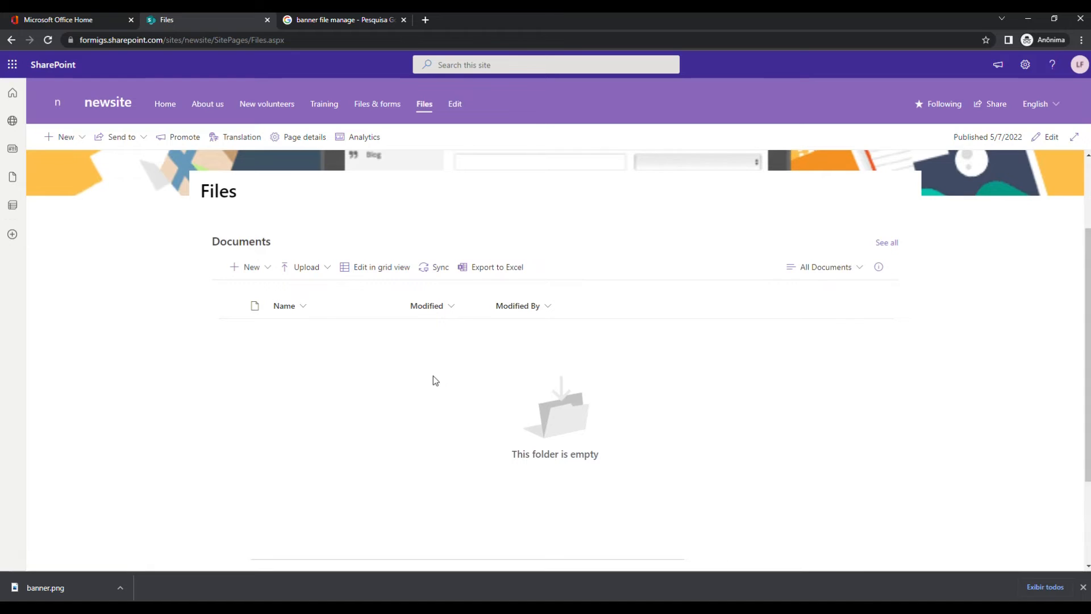
Create a folder named Project in the Documents library on the Files page.
click(262, 272)
click(267, 290)
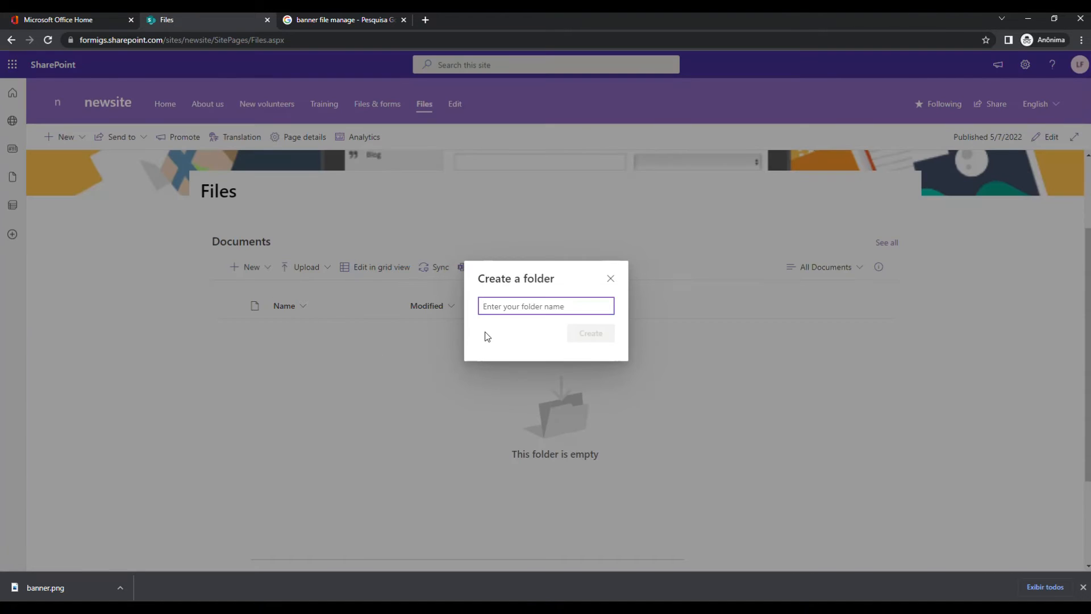
text(Project)
key(Return)
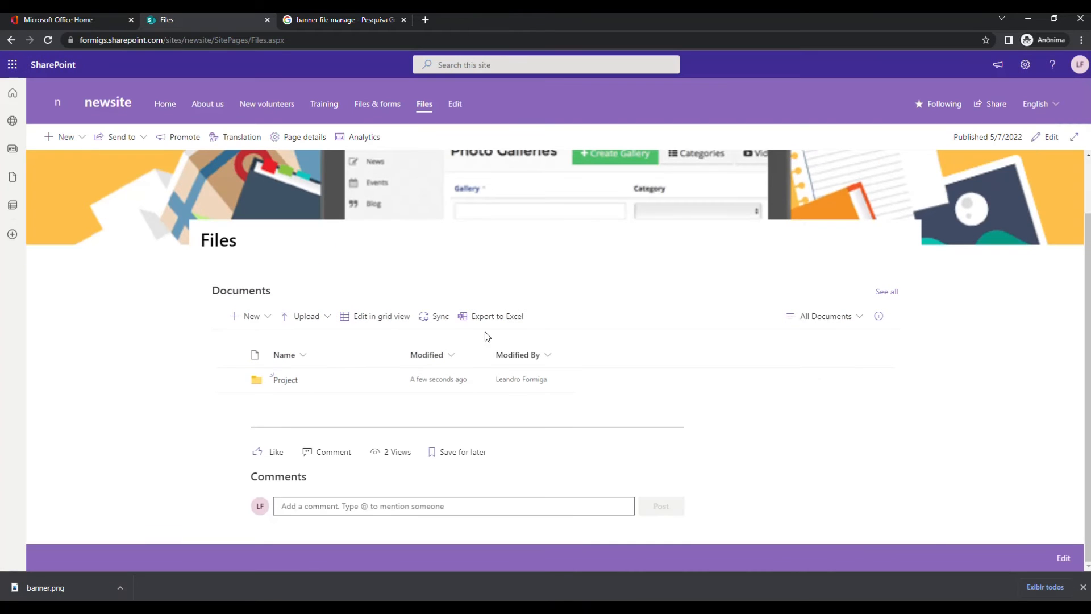
Create a second folder named Crew Documents in the Documents library.
click(265, 317)
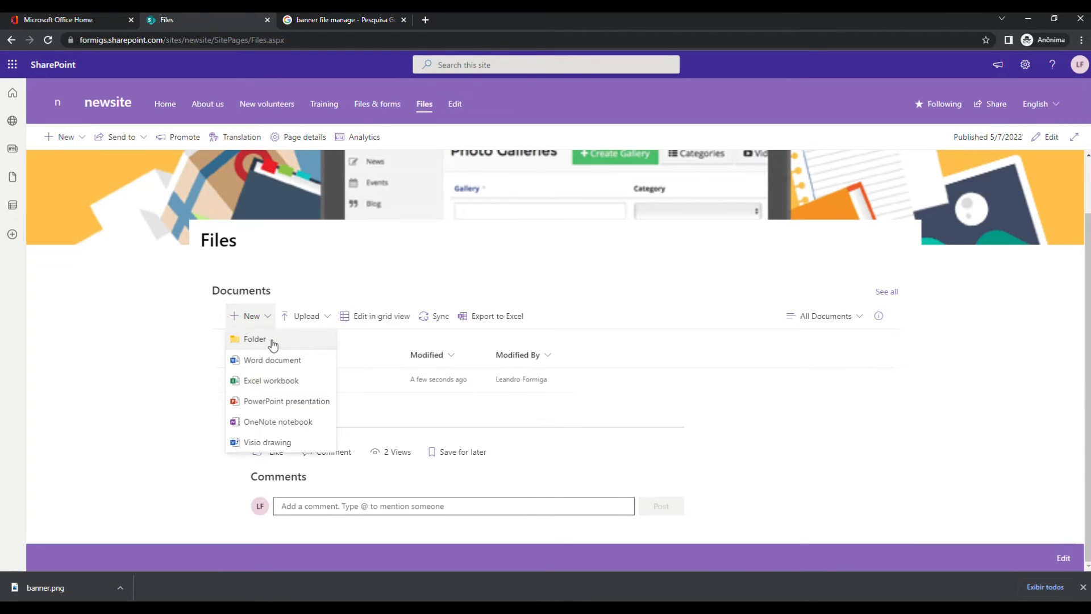
click(270, 339)
text(Documents)
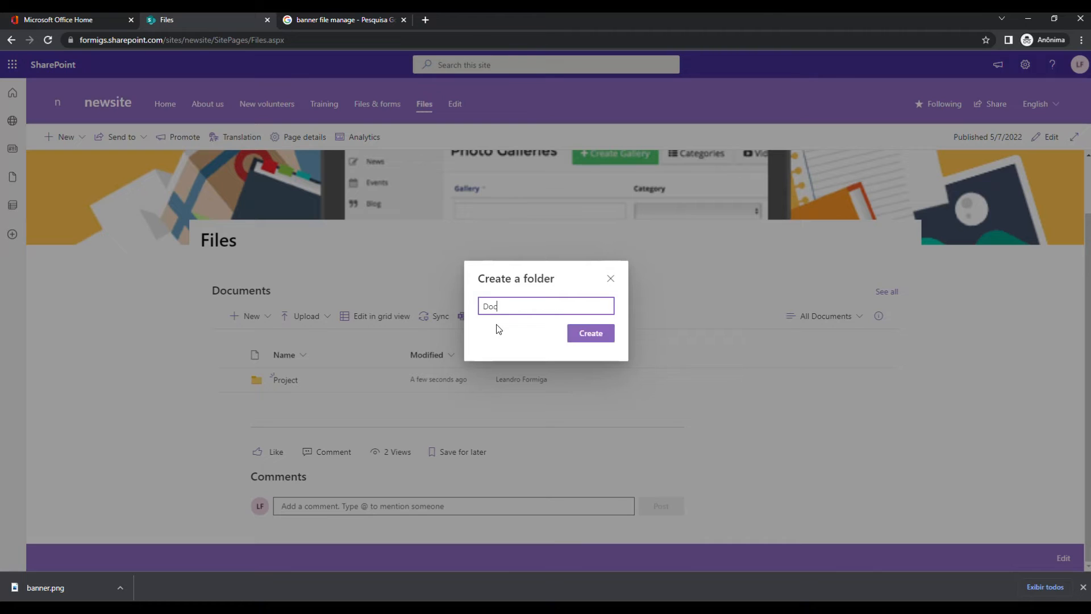
key(BackSpace)
key(BackSpace)
key(BackSpace)
key(BackSpace)
key(BackSpace)
key(BackSpace)
key(BackSpace)
key(BackSpace)
text(Crew Documents)
key(Return)
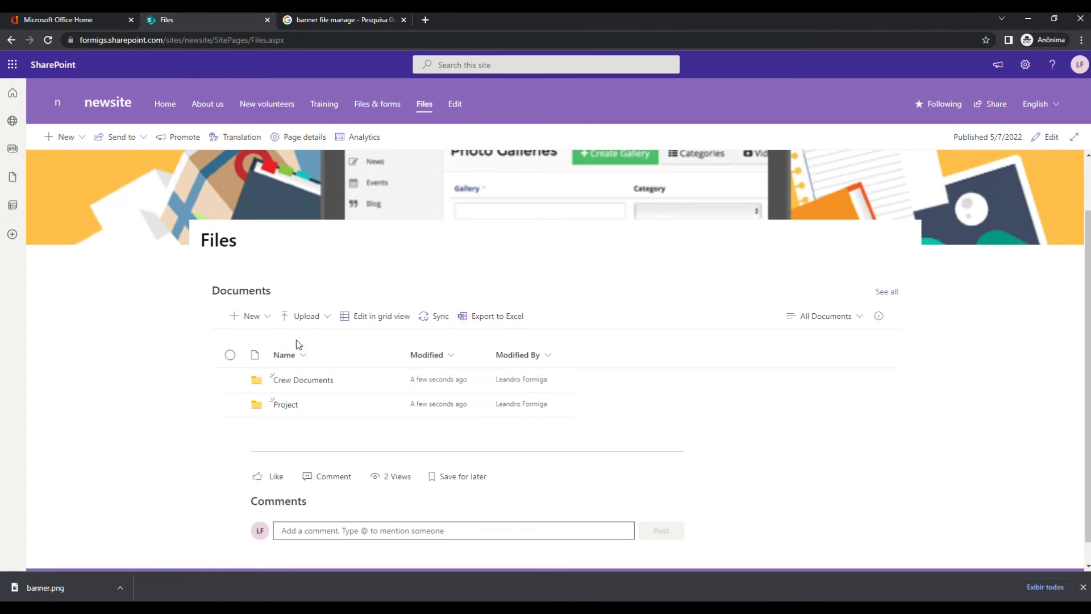
Create a third folder named Photos in the Documents library.
click(262, 321)
click(278, 343)
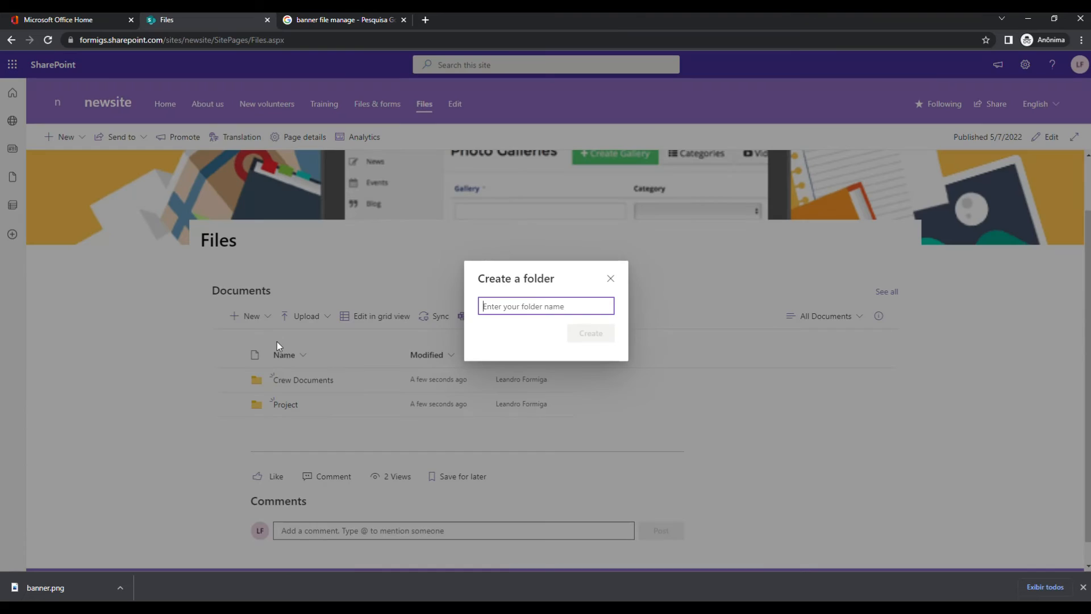
text(P)
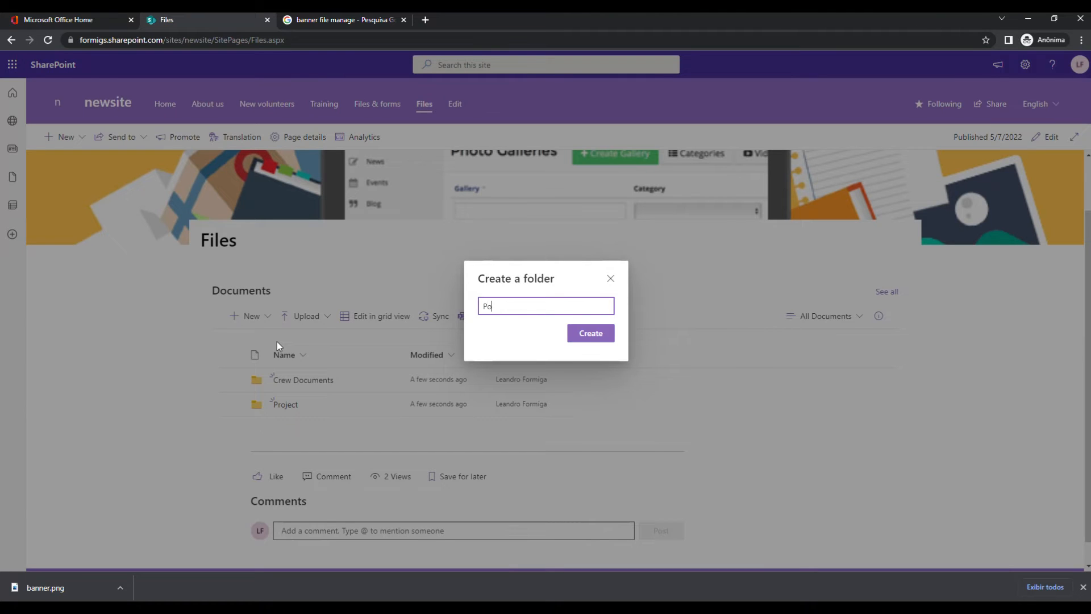
text(hotos)
click(577, 341)
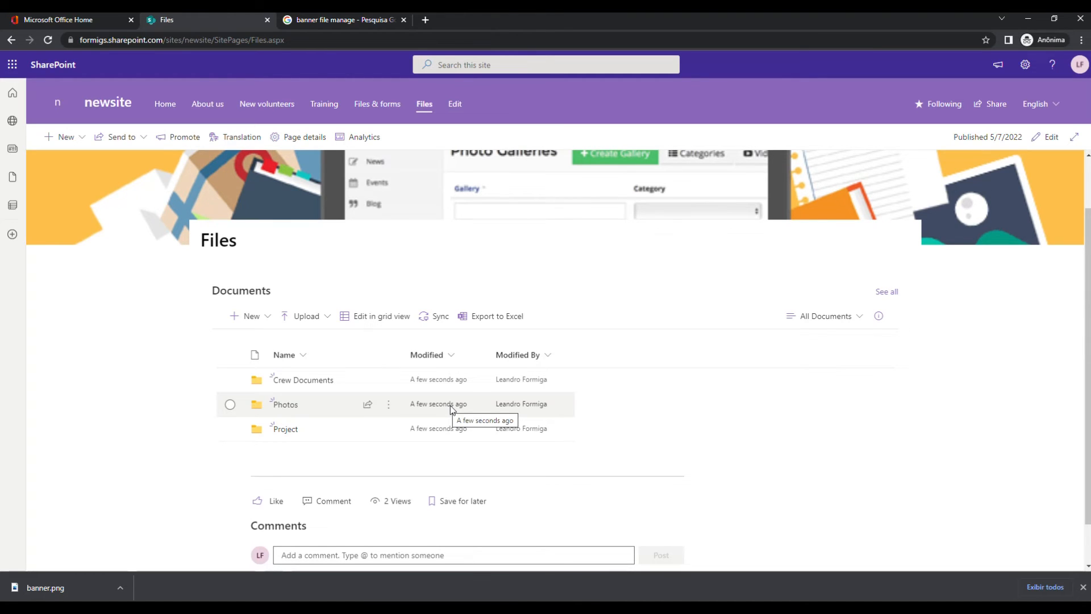
Open the Crew Documents folder and bring up the file selection for an upload, cancelling it without choosing a file.
click(301, 382)
click(310, 282)
click(307, 302)
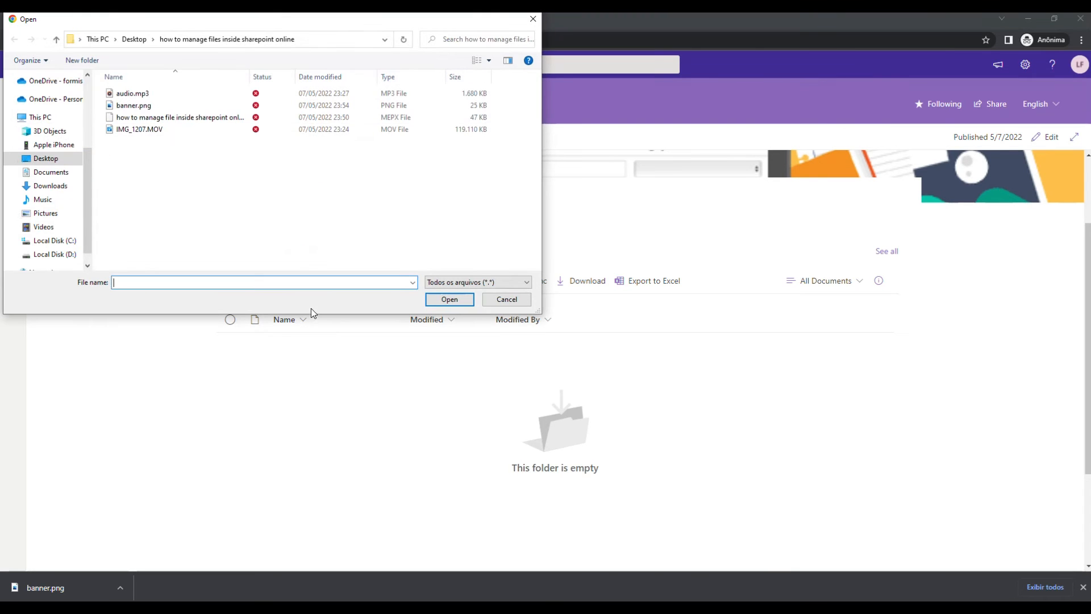
click(506, 299)
Upload the Anexos de email folder from OneDrive - formis into Crew Documents and confirm the upload.
click(325, 287)
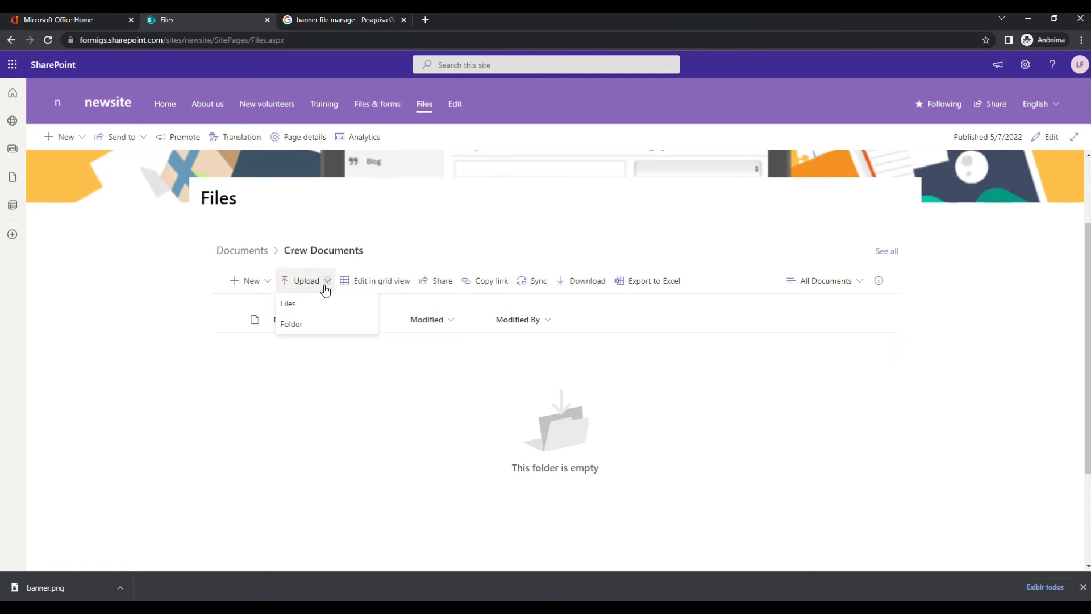
click(308, 329)
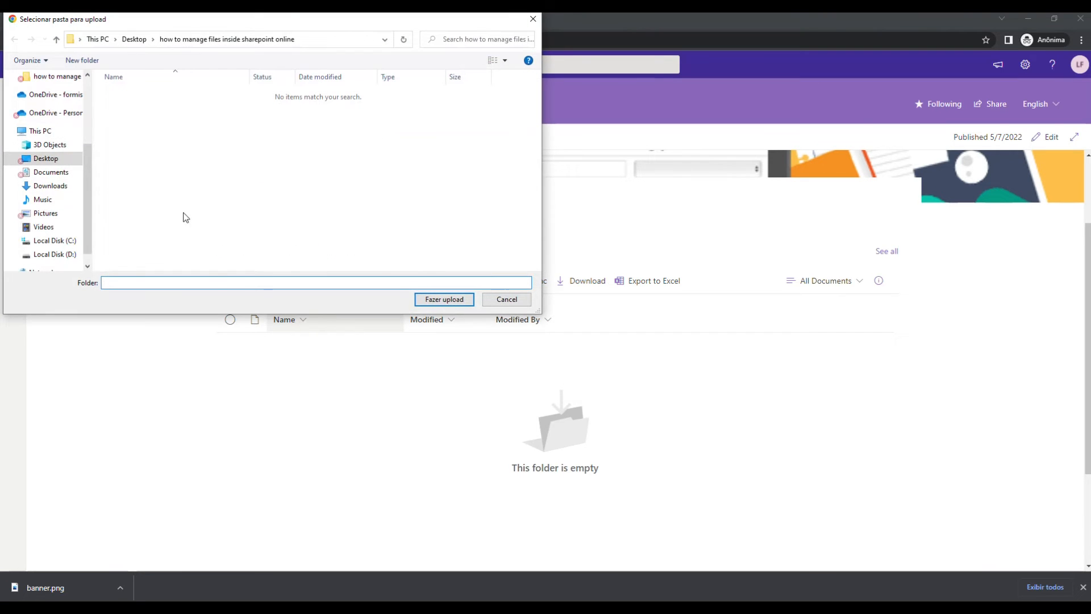
click(58, 173)
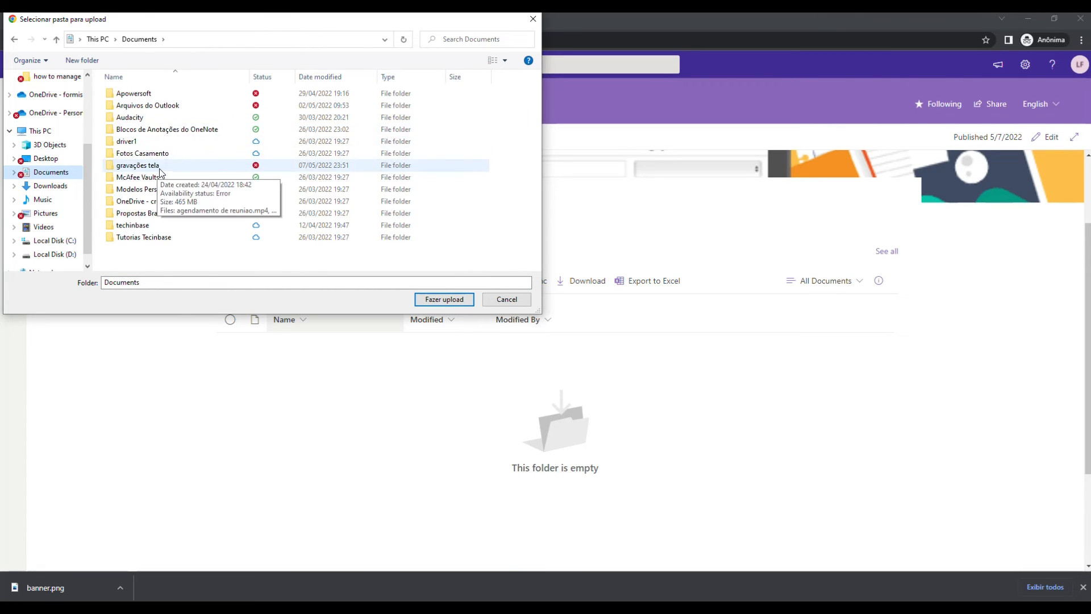
right_click(166, 227)
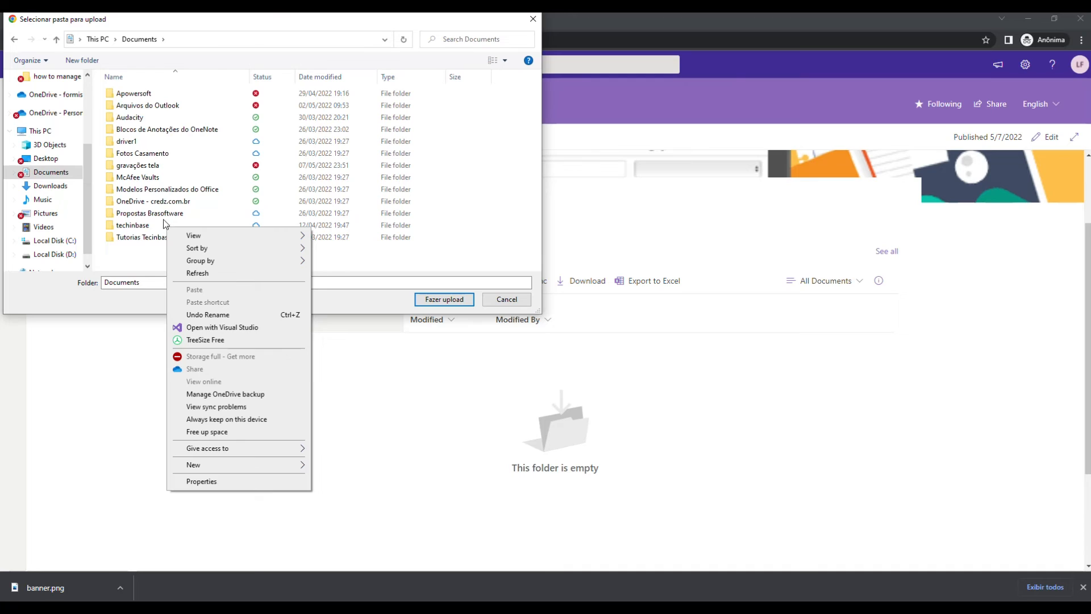
click(165, 215)
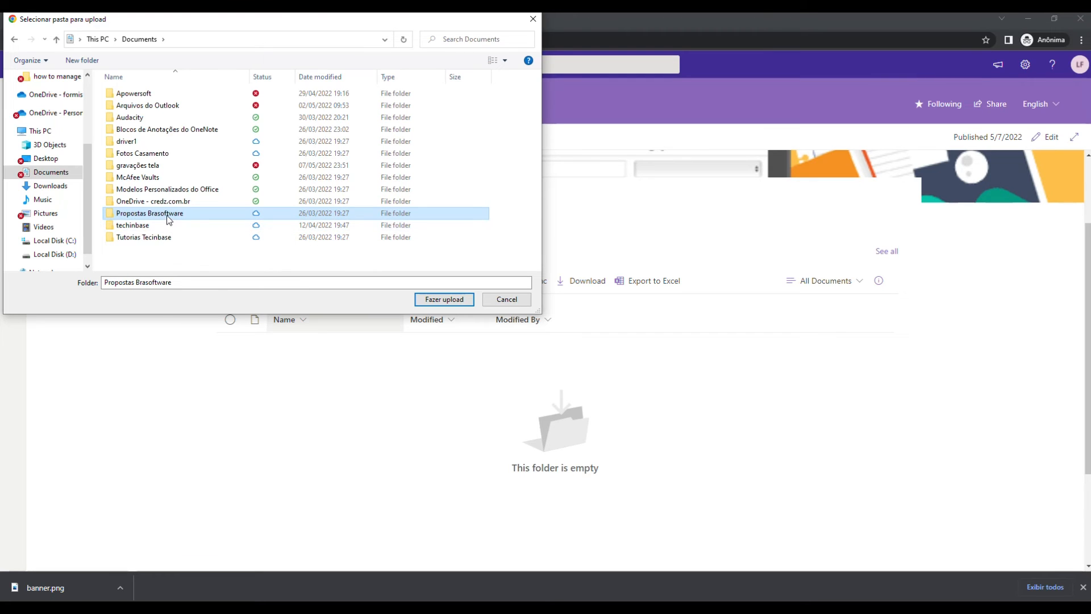
click(52, 161)
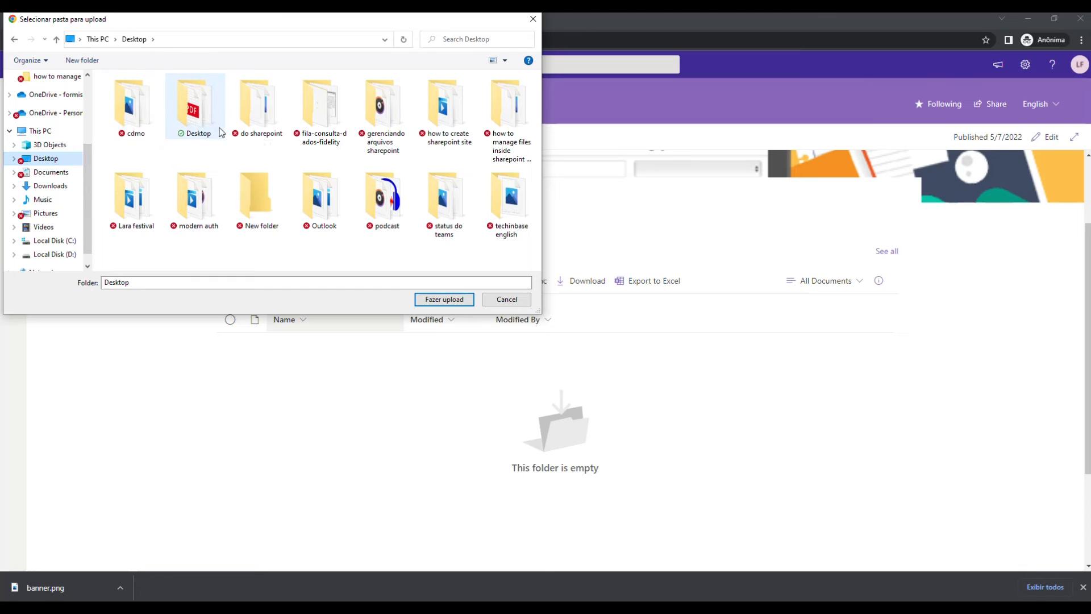
click(55, 94)
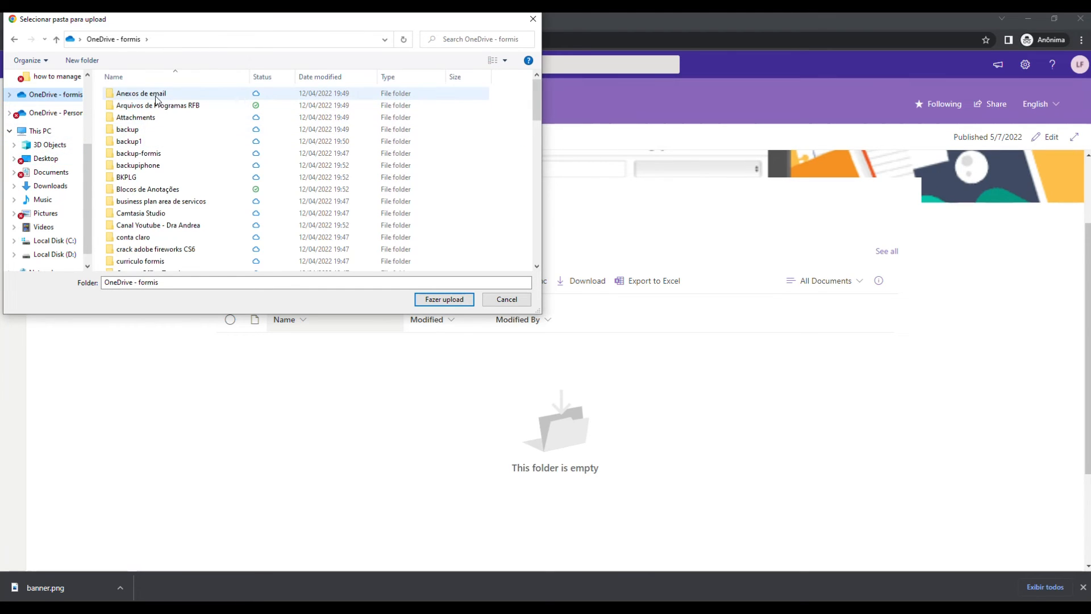
click(166, 95)
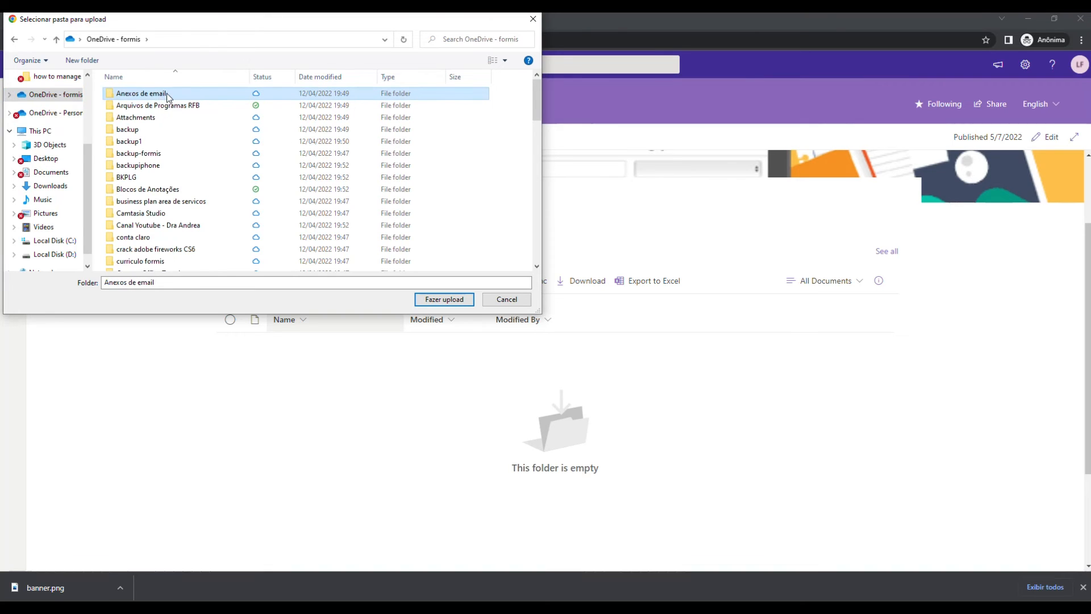
double_click(168, 97)
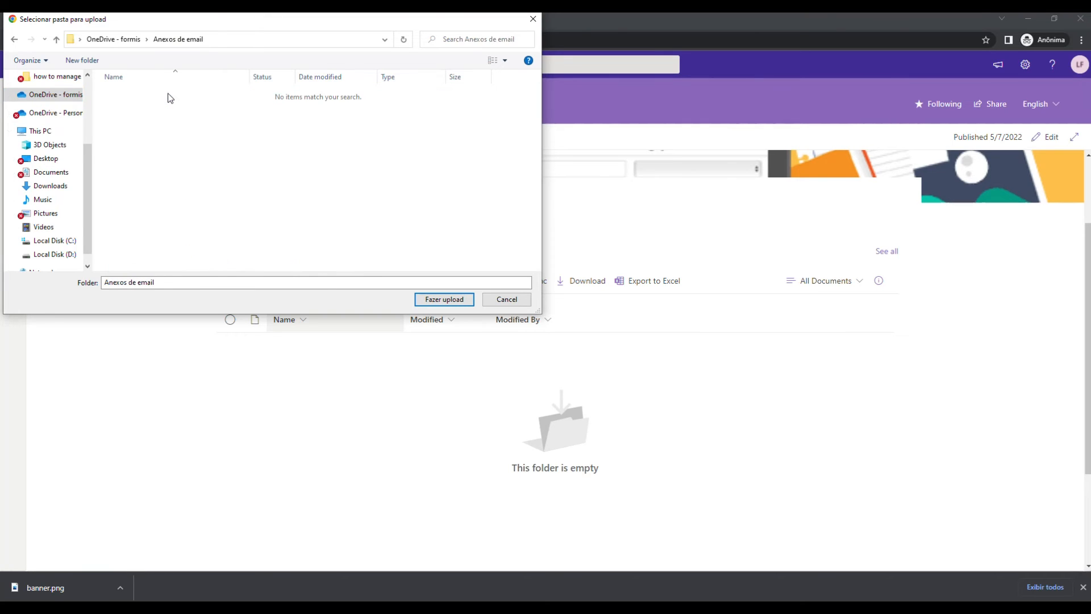
click(17, 42)
click(448, 302)
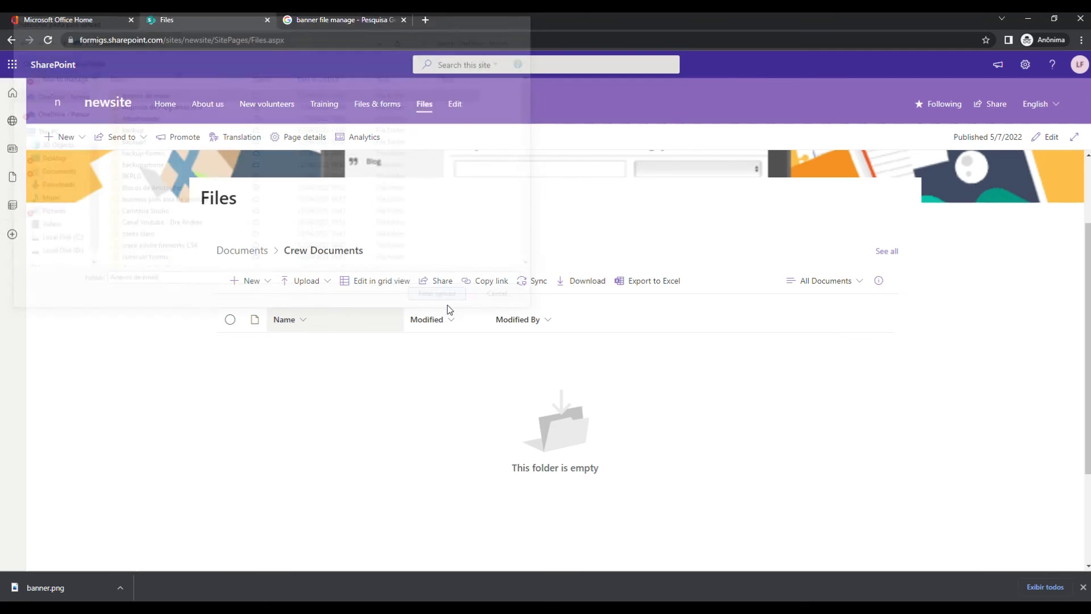
click(574, 116)
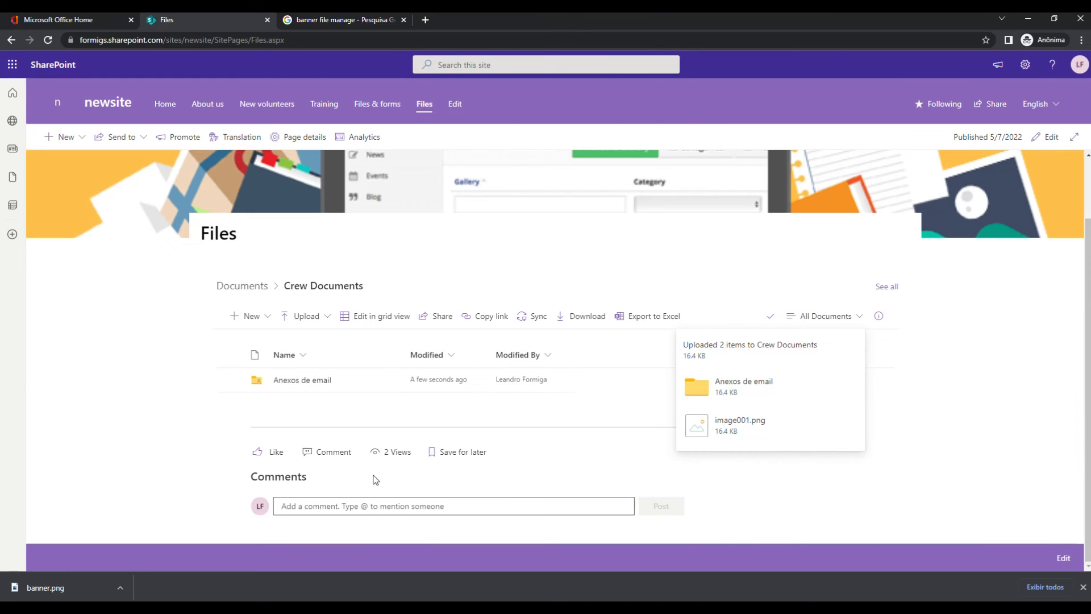
View the contents of the uploaded Anexos de email folder and return to the Documents library's root.
click(312, 381)
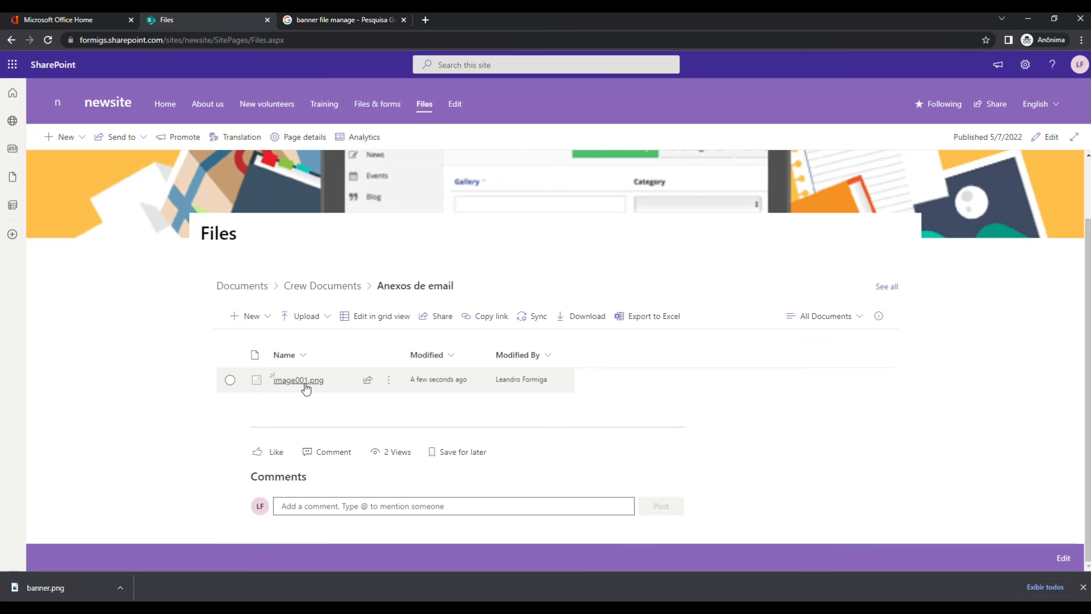
click(322, 296)
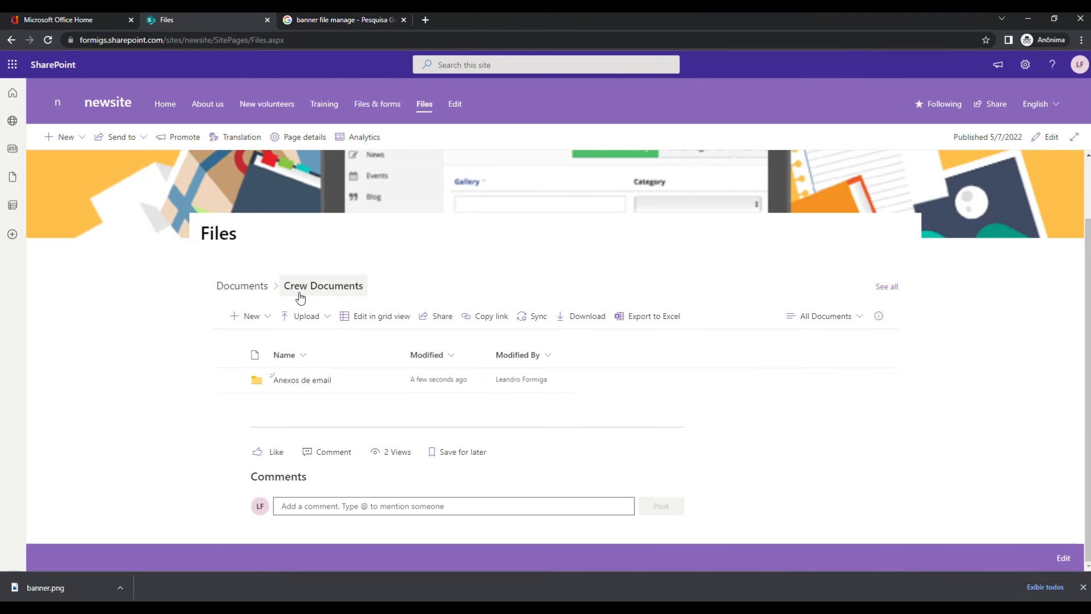
click(244, 286)
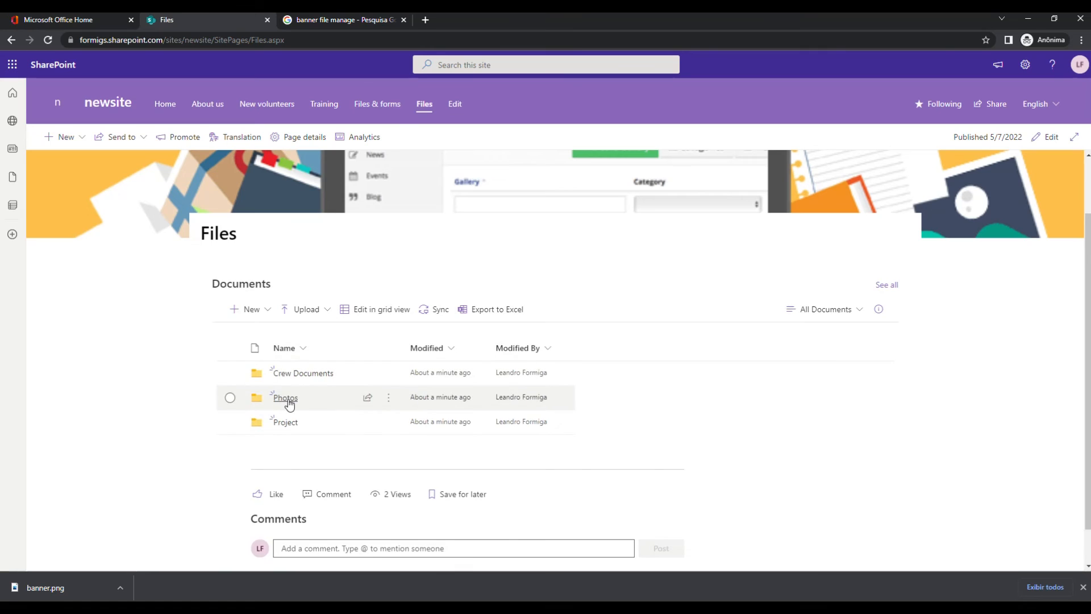
Upload the file image001.png into the Photos folder and return to the Documents library's root.
click(285, 397)
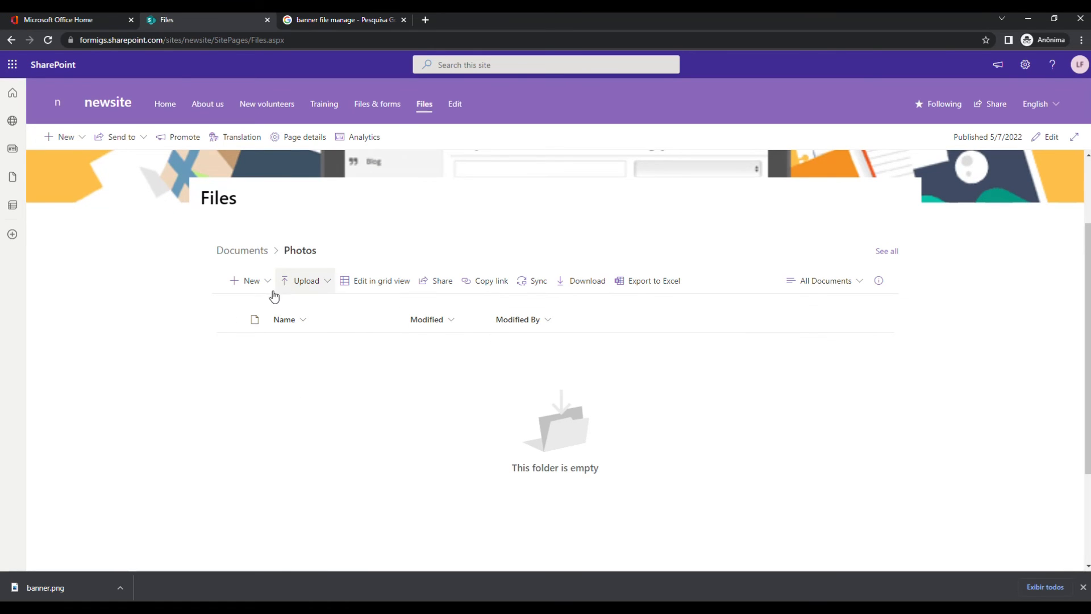
click(327, 287)
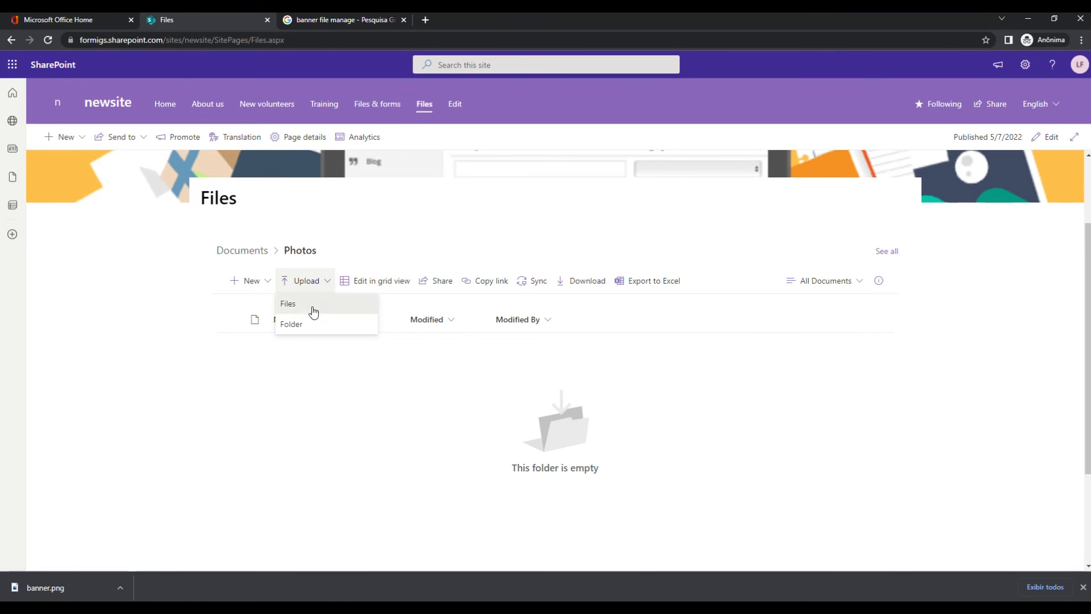
click(313, 311)
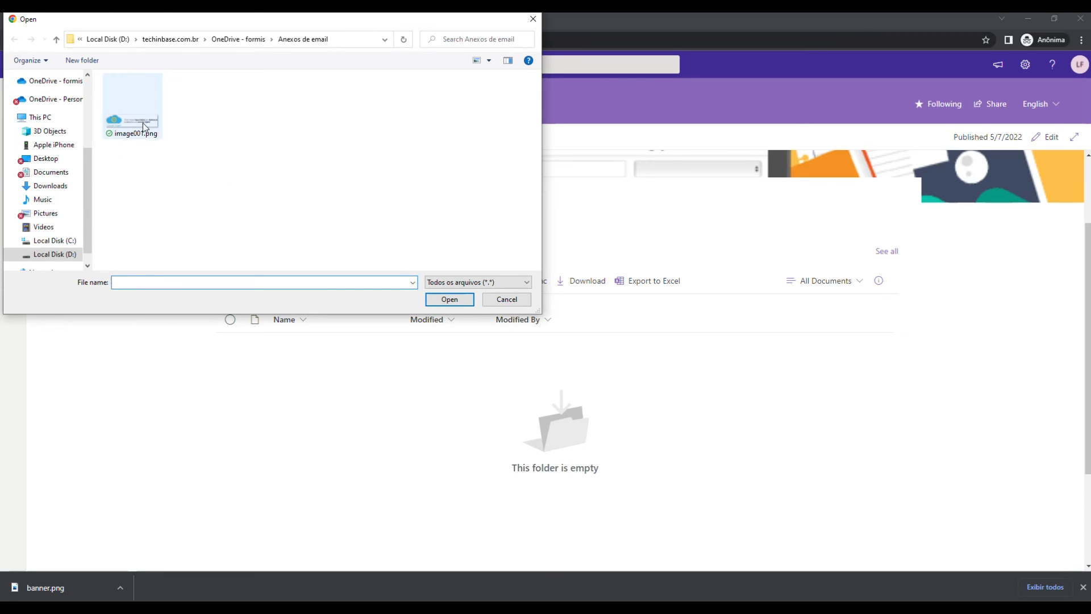
double_click(149, 122)
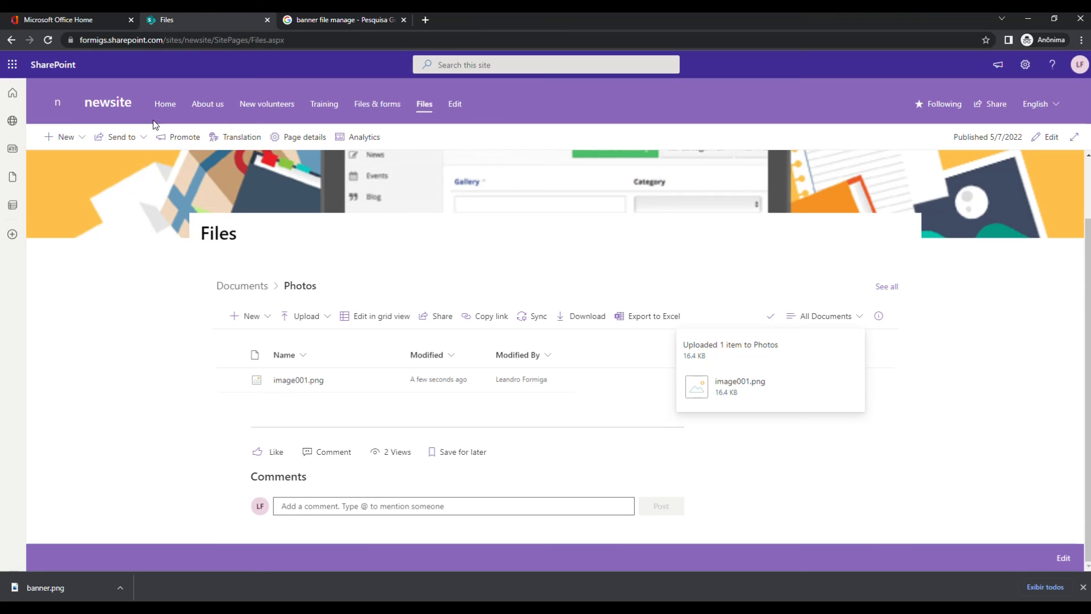
click(263, 291)
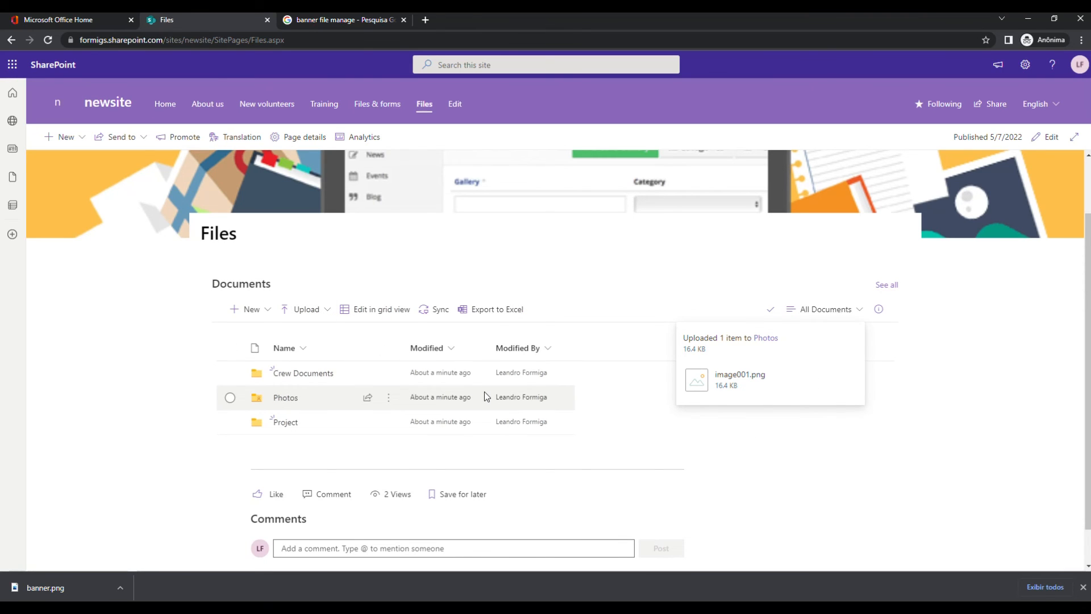